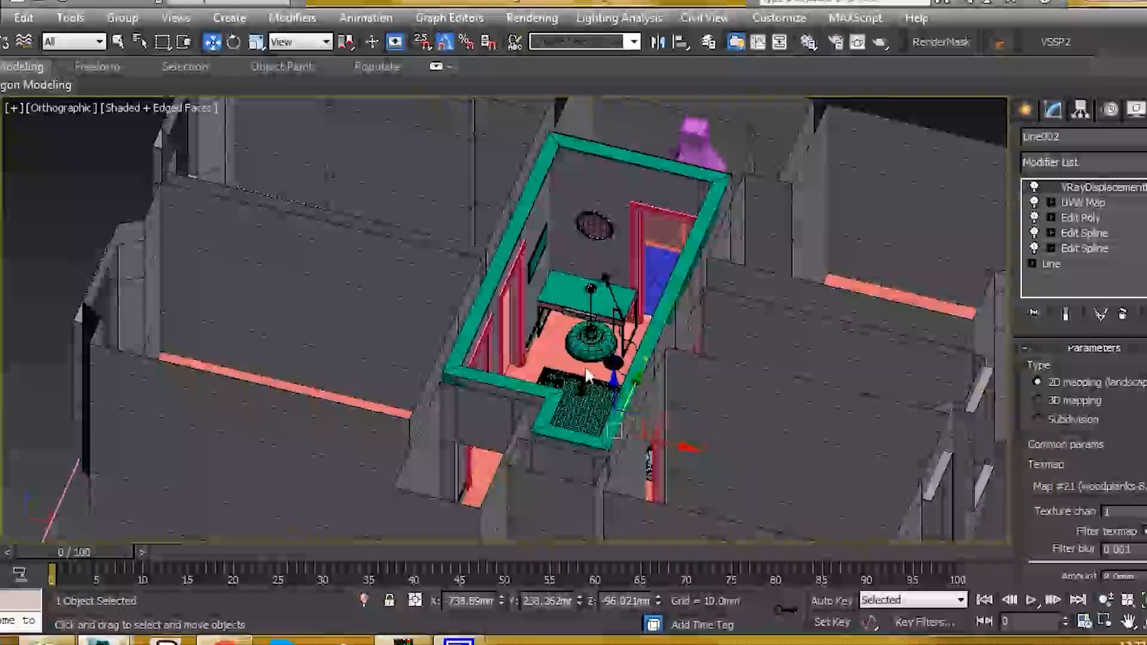
Isolate the floor object and remove the VRayDisplacement and UVW Map modifiers from its stack.
{"action": "scroll", "coordinate": [567, 359], "scroll_direction": "up", "scroll_amount": 6}
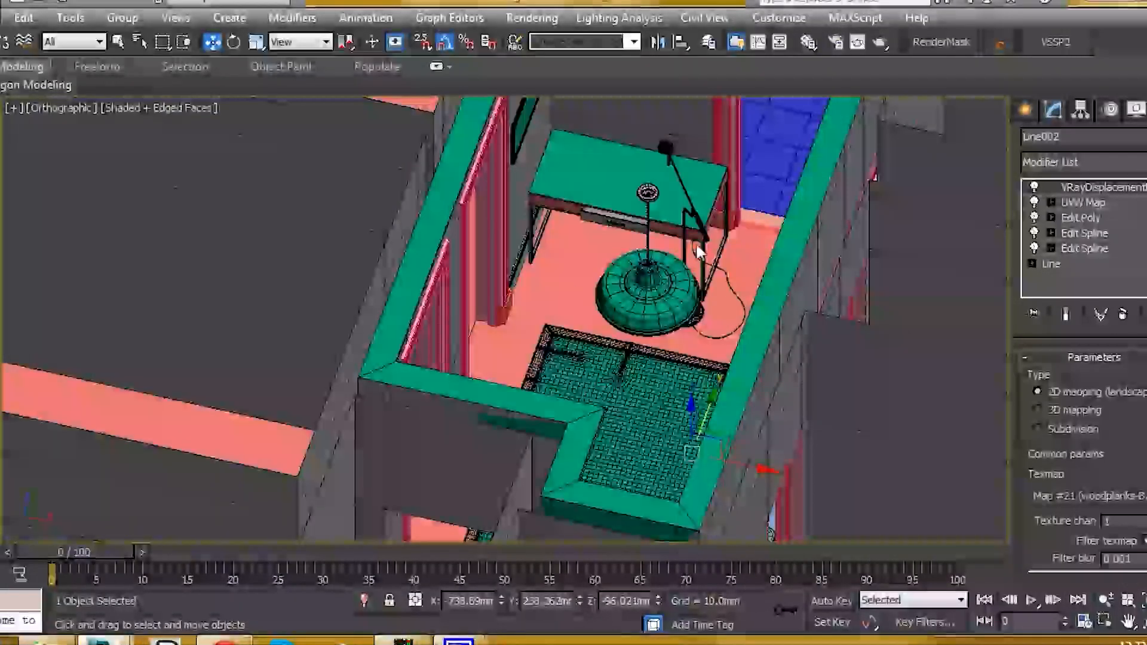
{"action": "key", "text": "alt+q"}
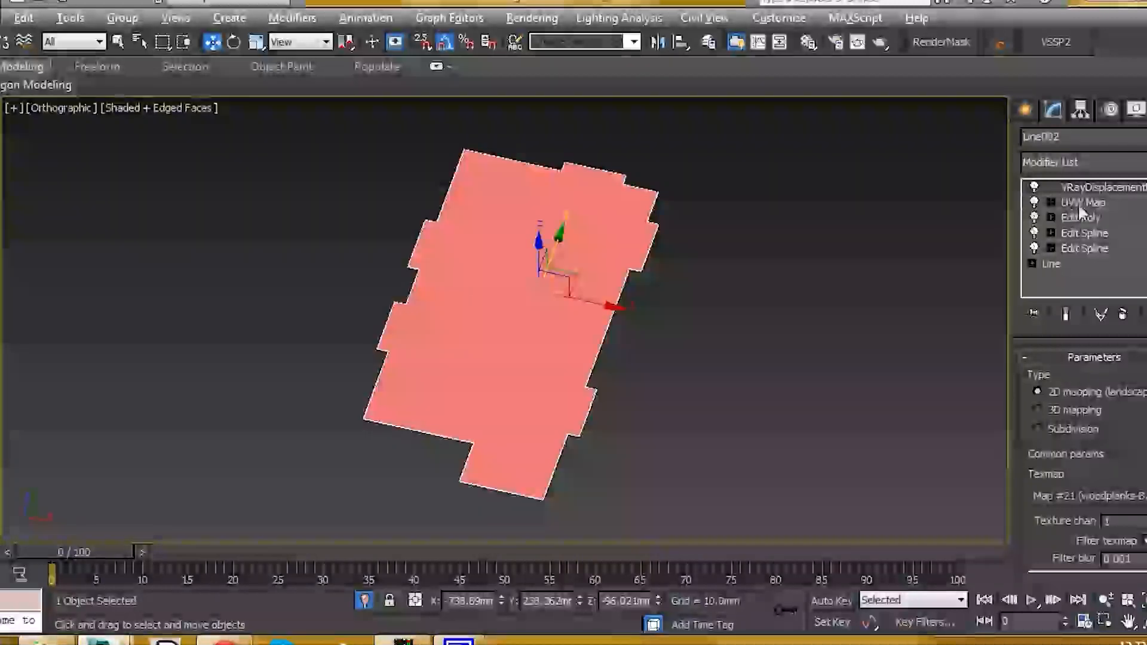
{"action": "right_click", "coordinate": [1088, 203]}
{"action": "left_click", "coordinate": [956, 230]}
{"action": "middle_click_drag", "start_coordinate": [584, 362], "coordinate": [857, 333]}
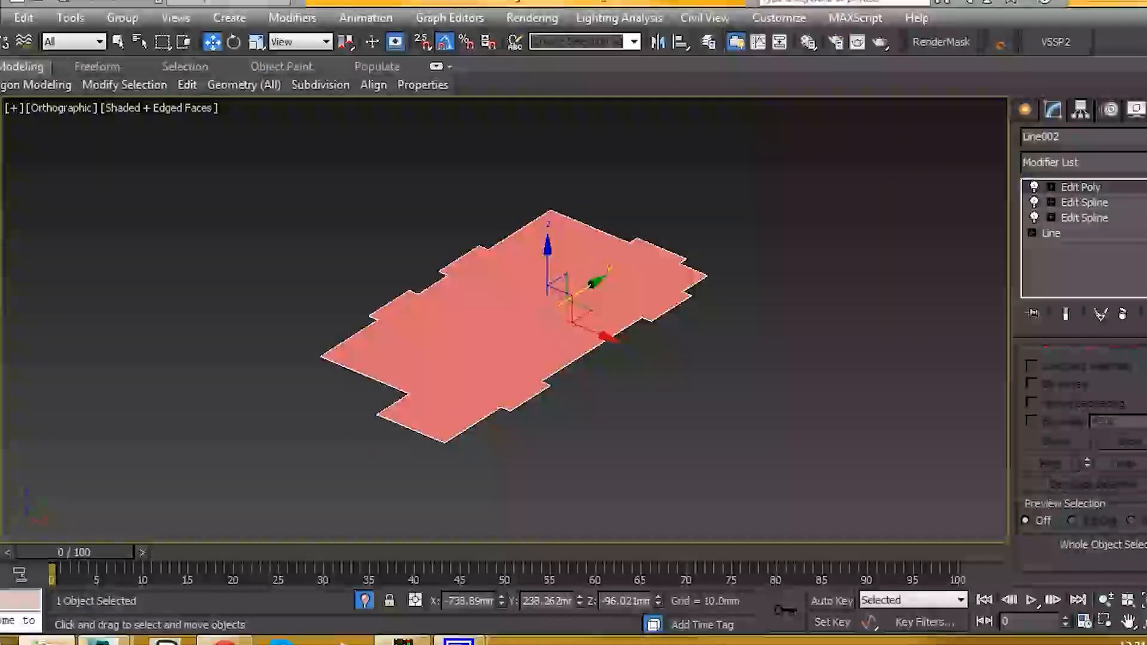
Open the Material Editor and rename the first sample slot's VRay material as WOOD_FLOOR.
{"action": "left_click_drag", "start_coordinate": [1135, 1], "coordinate": [640, 63]}
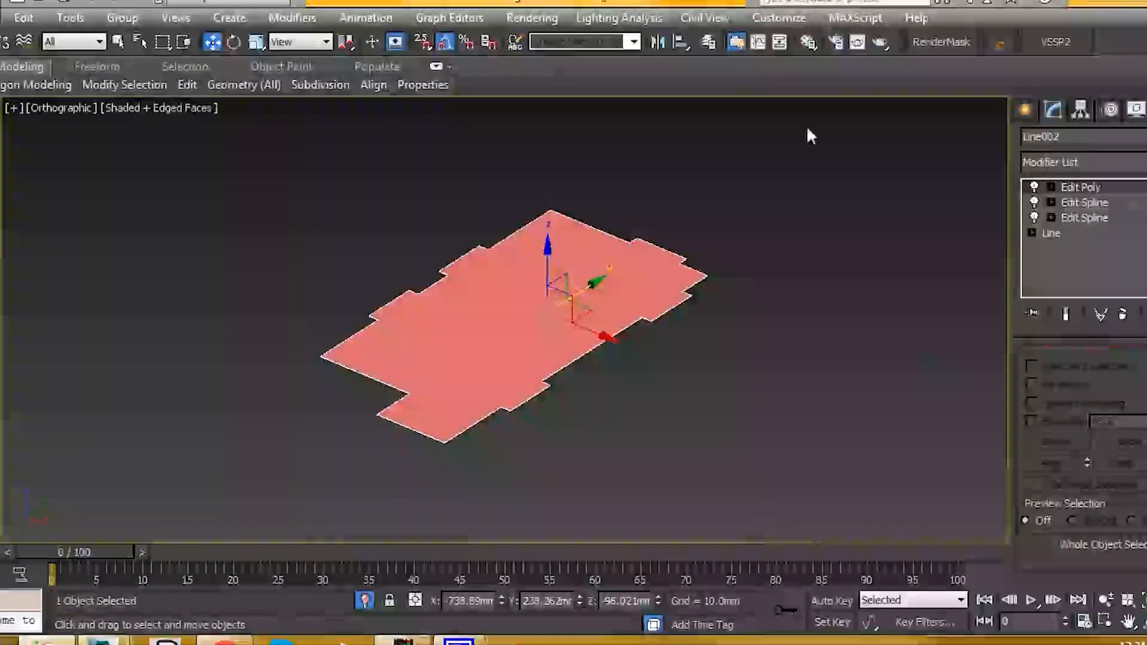
{"action": "middle_click_drag", "start_coordinate": [730, 187], "coordinate": [632, 172]}
{"action": "key", "text": "m"}
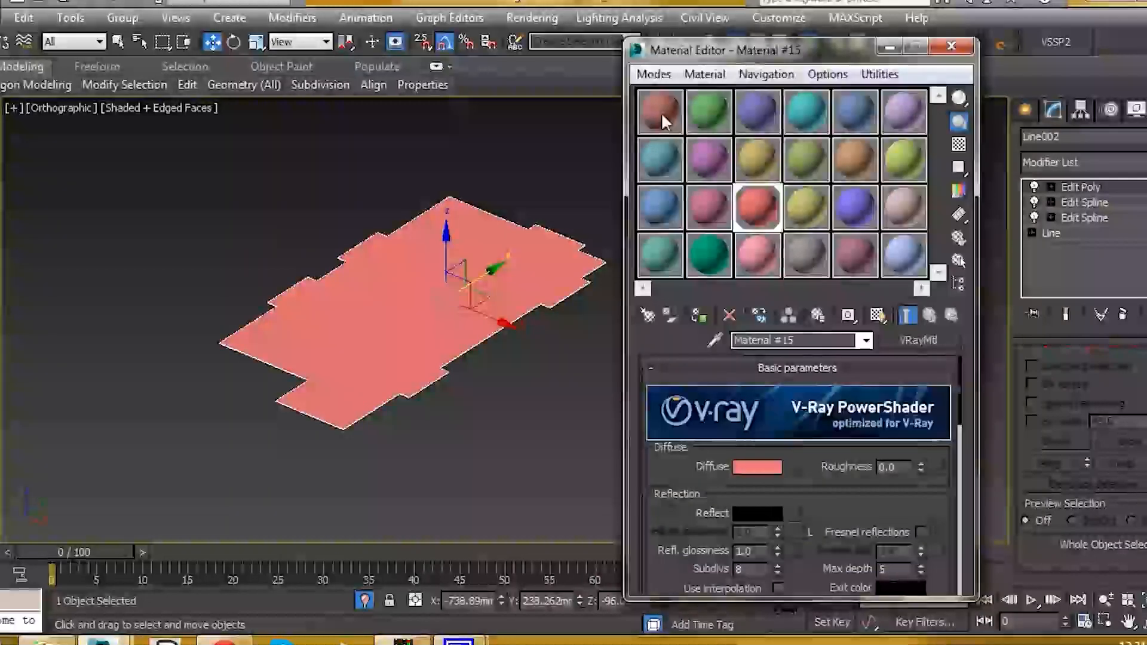
{"action": "left_click", "coordinate": [661, 113]}
{"action": "left_click_drag", "start_coordinate": [802, 340], "coordinate": [697, 333]}
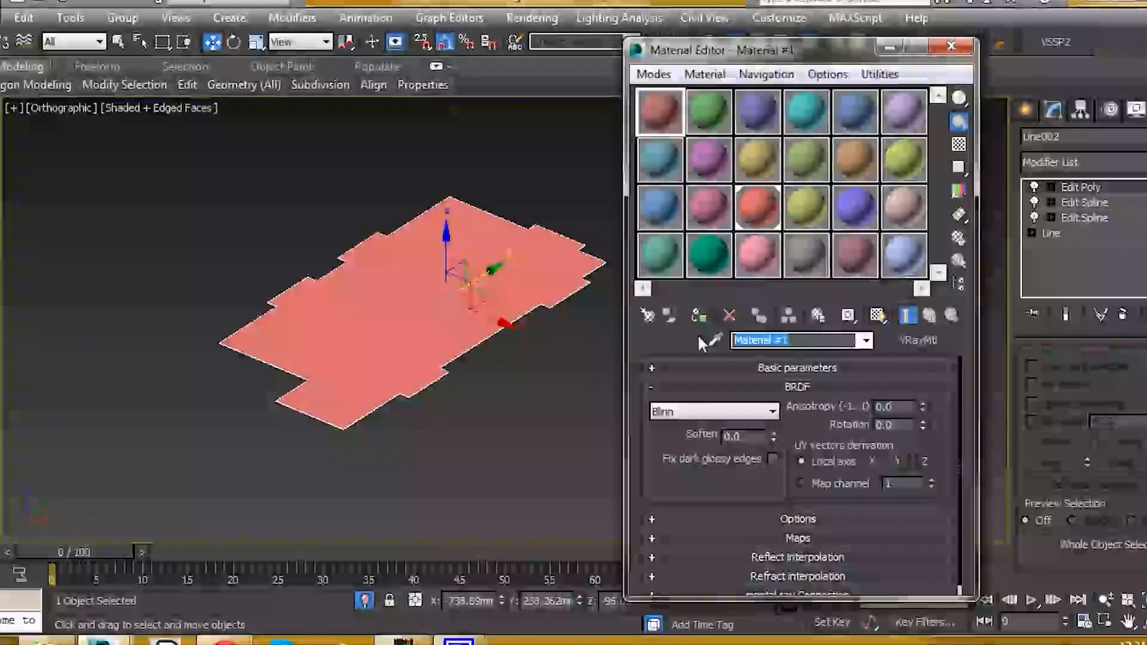
{"action": "type", "text": "WOOD_FLOOR"}
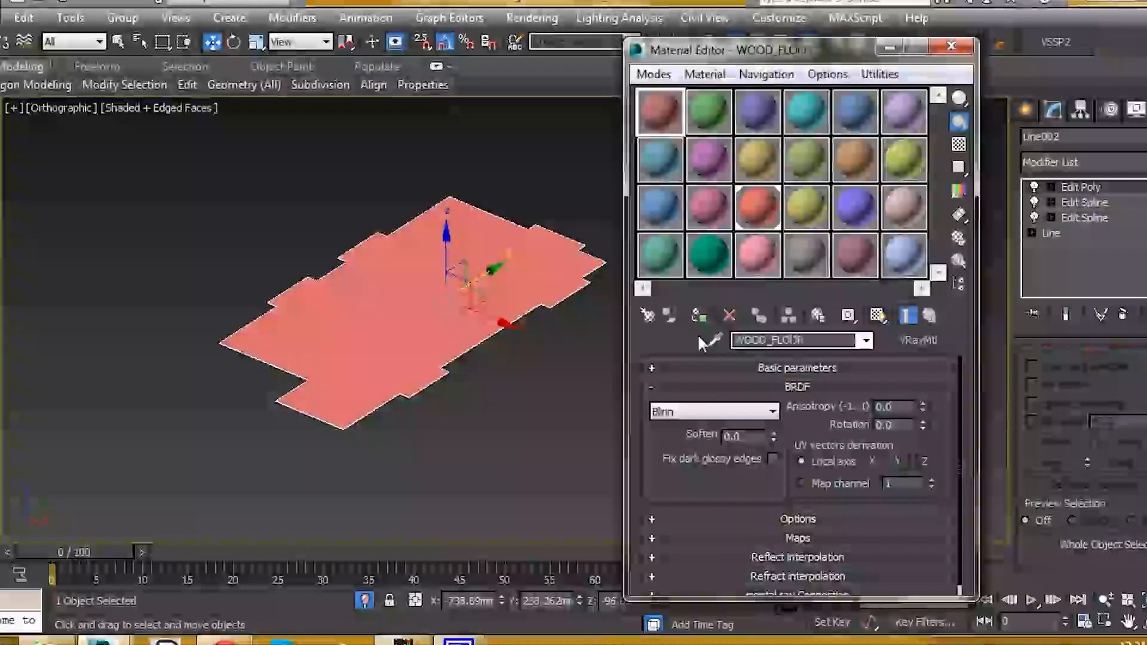
{"action": "left_click_drag", "start_coordinate": [728, 58], "coordinate": [718, 42]}
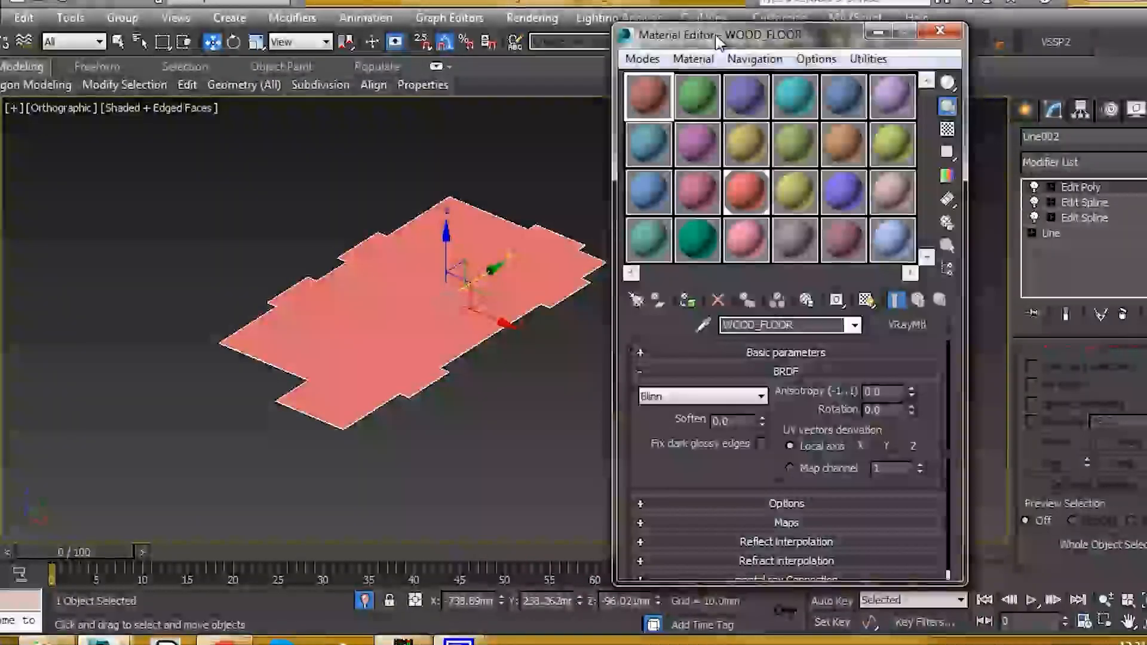
Load woodplanks-D.tif as the WOOD_FLOOR material's diffuse map and woodplanks-S.tif as its reflection map.
{"action": "left_click", "coordinate": [786, 352]}
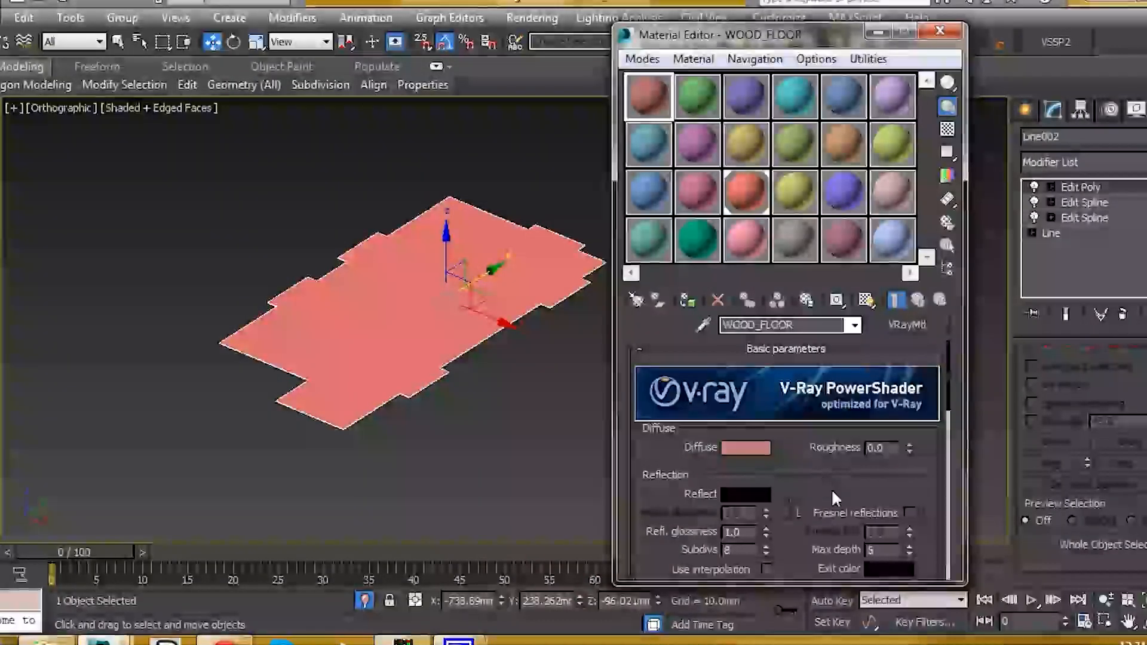
{"action": "scroll", "coordinate": [827, 472], "scroll_direction": "down", "scroll_amount": 2}
{"action": "scroll", "coordinate": [825, 454], "scroll_direction": "down", "scroll_amount": 4}
{"action": "scroll", "coordinate": [836, 442], "scroll_direction": "up", "scroll_amount": 3}
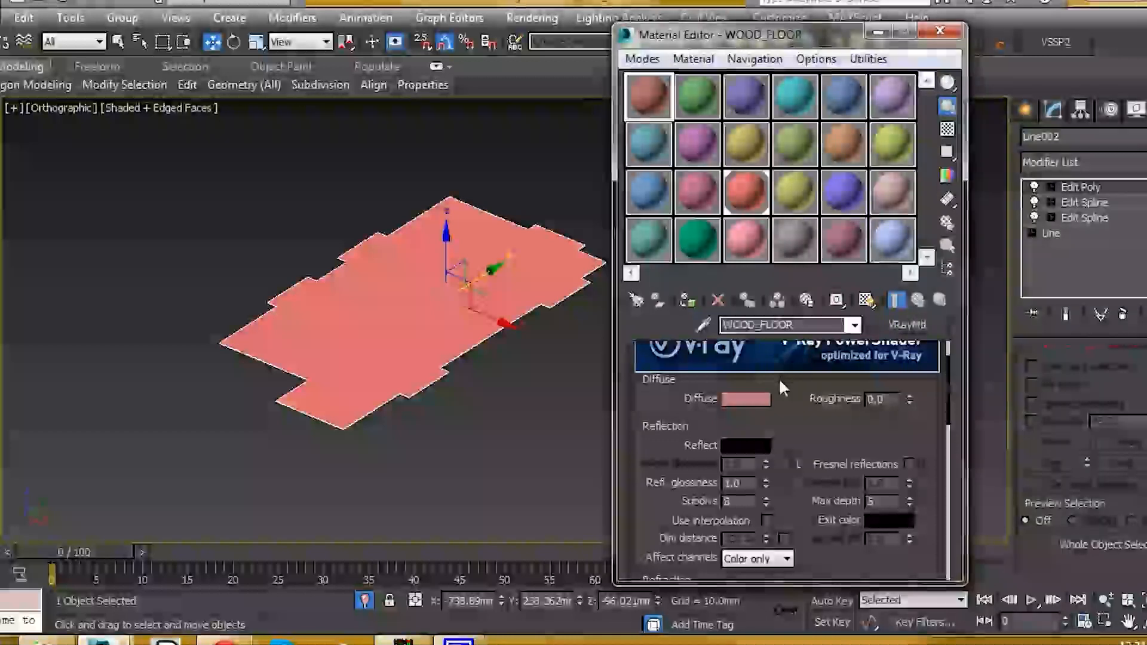
{"action": "scroll", "coordinate": [822, 434], "scroll_direction": "down", "scroll_amount": 1}
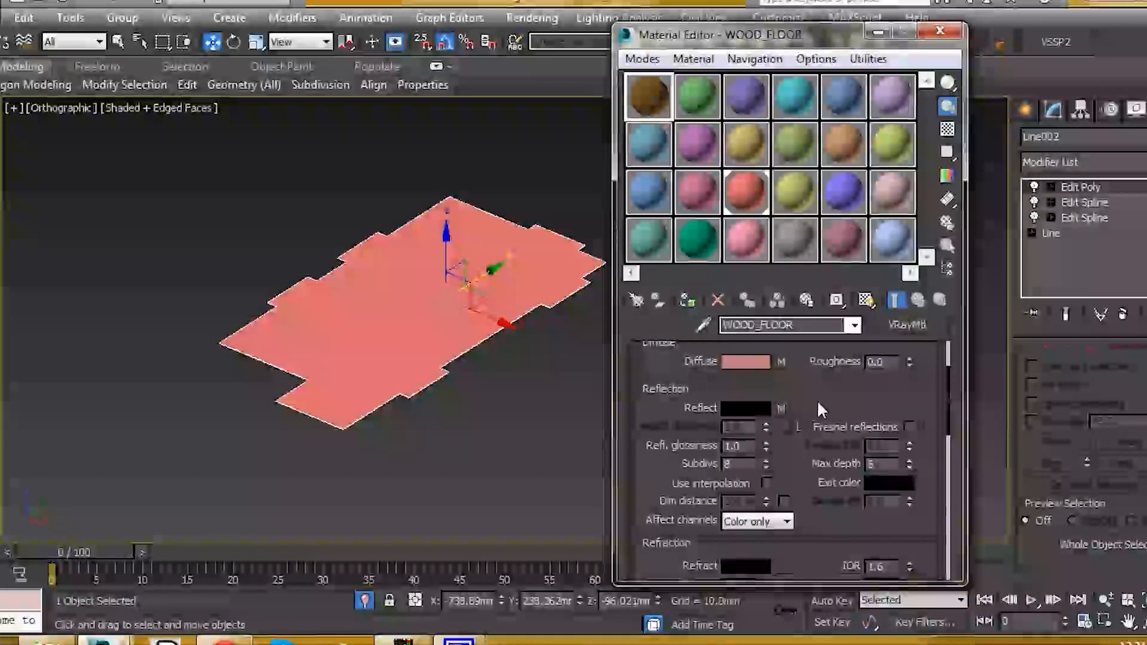
Load woodplanks-B.tif as the WOOD_FLOOR material's bump map.
{"action": "scroll", "coordinate": [820, 408], "scroll_direction": "down", "scroll_amount": 10}
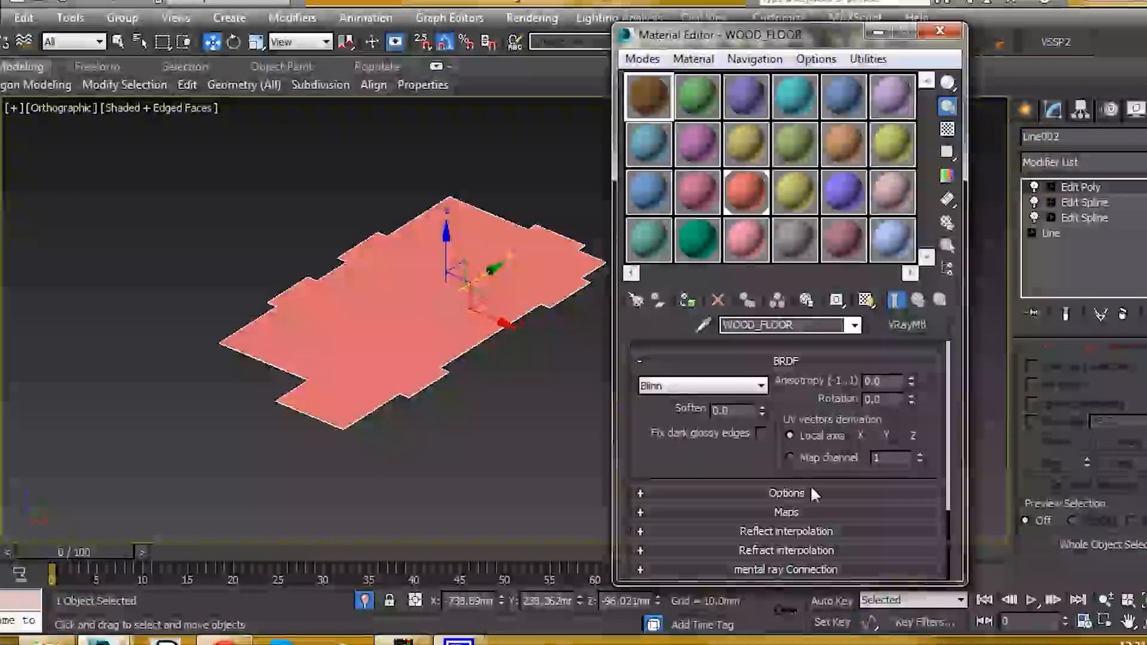
{"action": "left_click", "coordinate": [787, 512]}
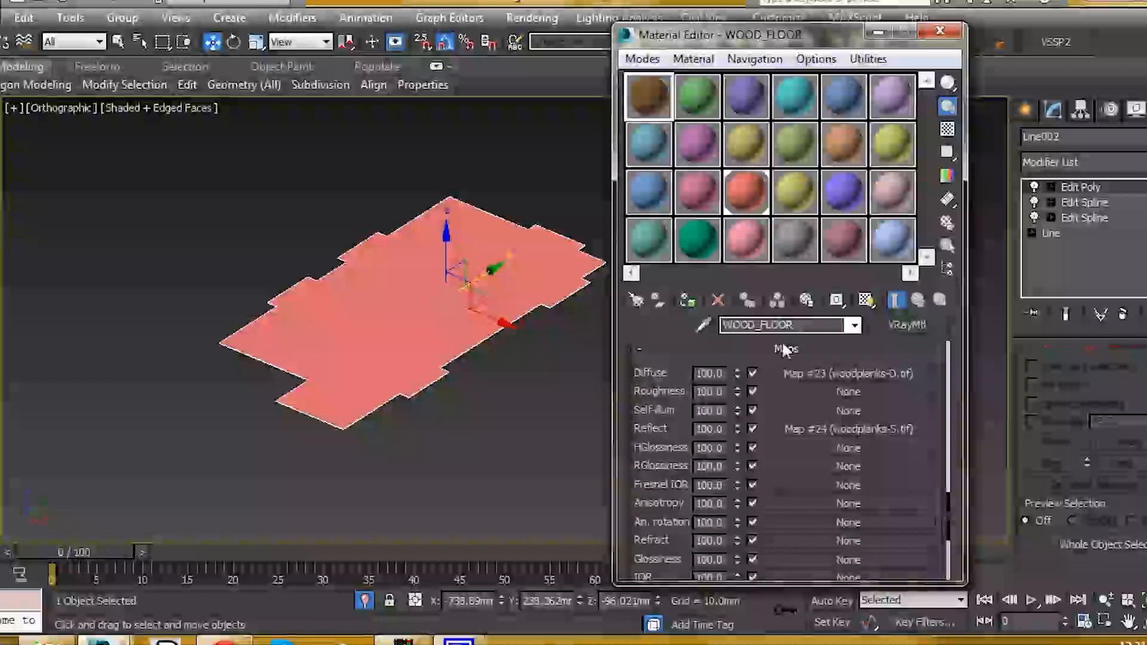
{"action": "scroll", "coordinate": [757, 486], "scroll_direction": "down", "scroll_amount": 3}
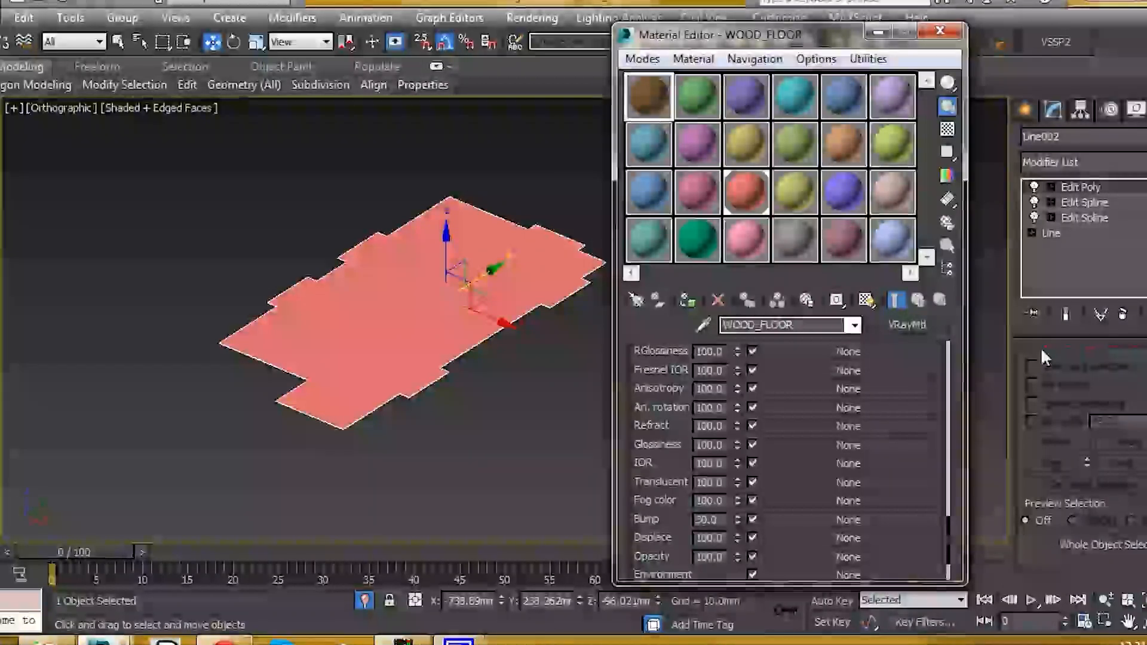
{"action": "left_click_drag", "start_coordinate": [835, 510], "coordinate": [831, 516]}
Copy the Reflect map woodplanks-S.tif into the RGlossiness slot as an instance.
{"action": "left_click_drag", "start_coordinate": [660, 446], "coordinate": [660, 522]}
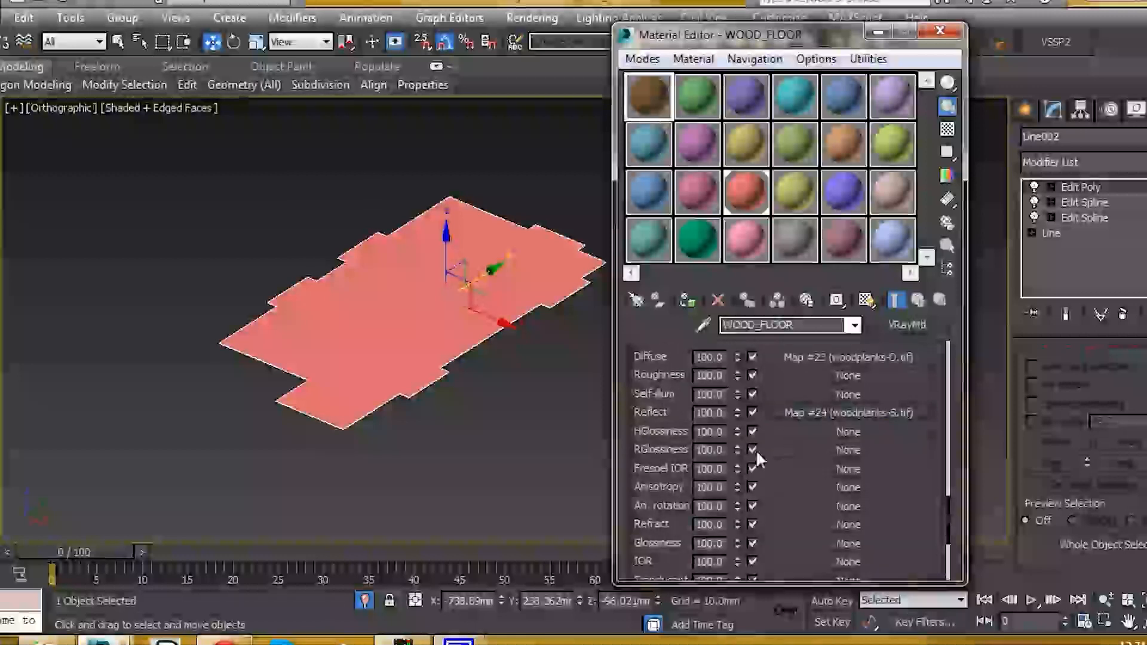
{"action": "left_click_drag", "start_coordinate": [783, 454], "coordinate": [783, 447]}
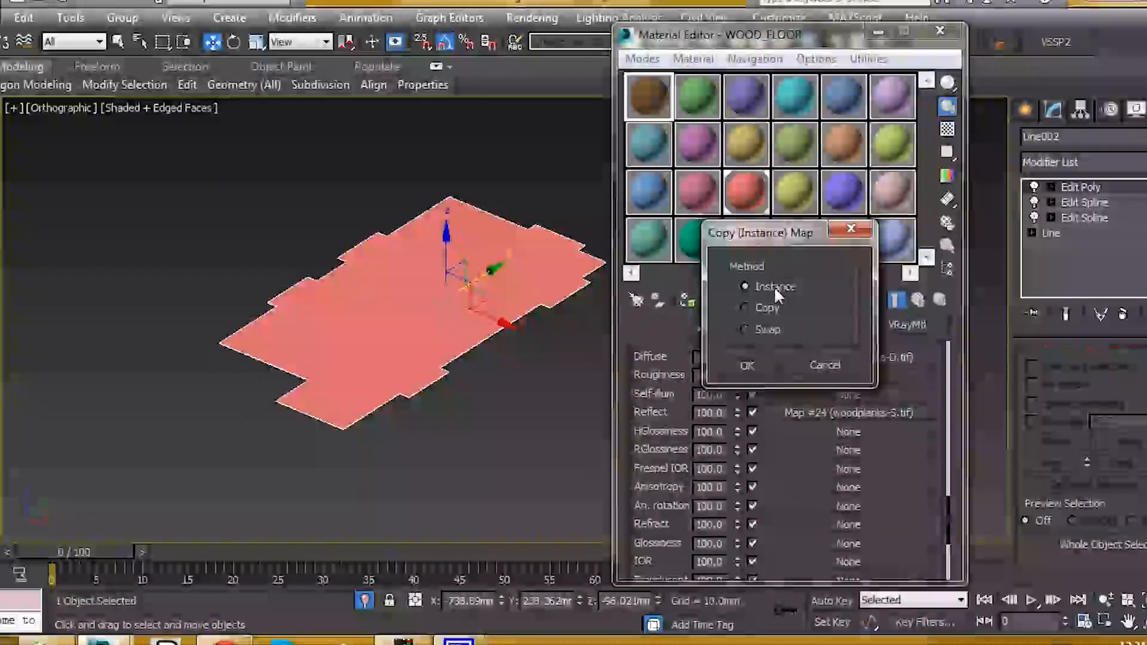
{"action": "left_click", "coordinate": [747, 366]}
Set the blur of the diffuse bitmap woodplanks-D.tif to 0.4 and return to the parent material.
{"action": "left_click_drag", "start_coordinate": [651, 475], "coordinate": [650, 522]}
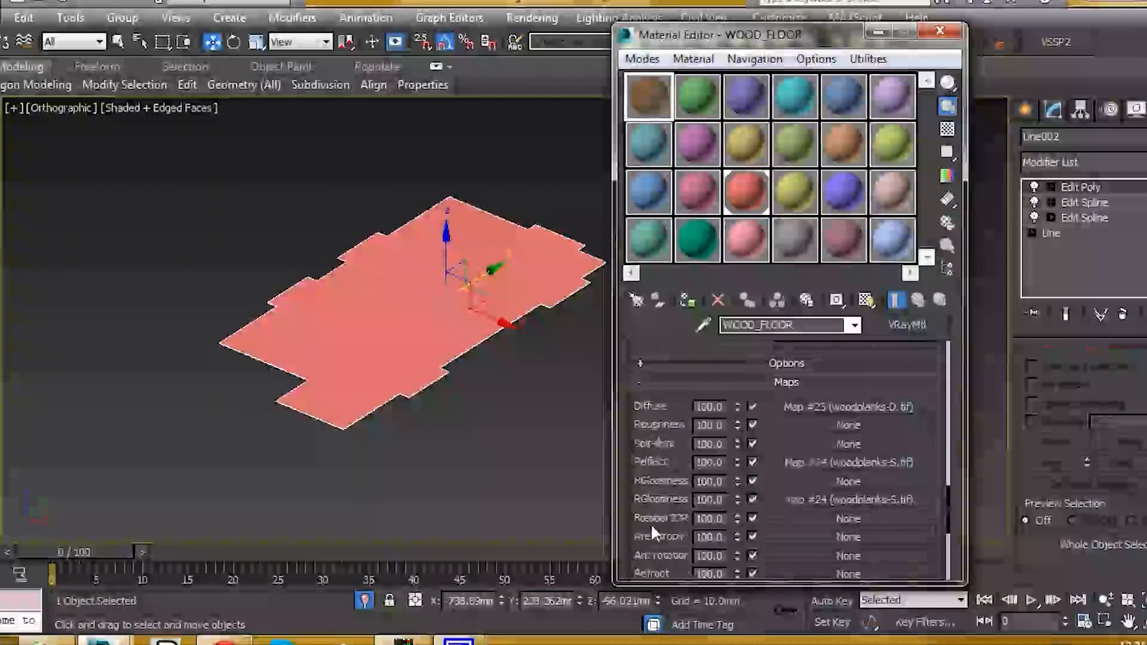
{"action": "left_click", "coordinate": [808, 400]}
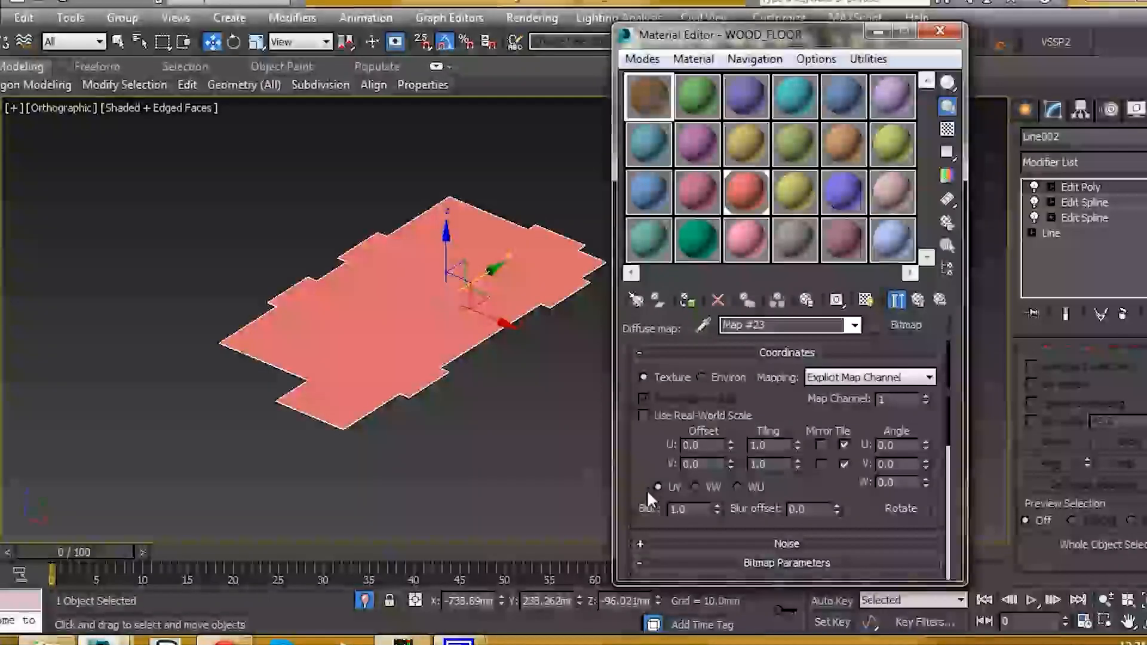
{"action": "left_click_drag", "start_coordinate": [647, 489], "coordinate": [653, 453]}
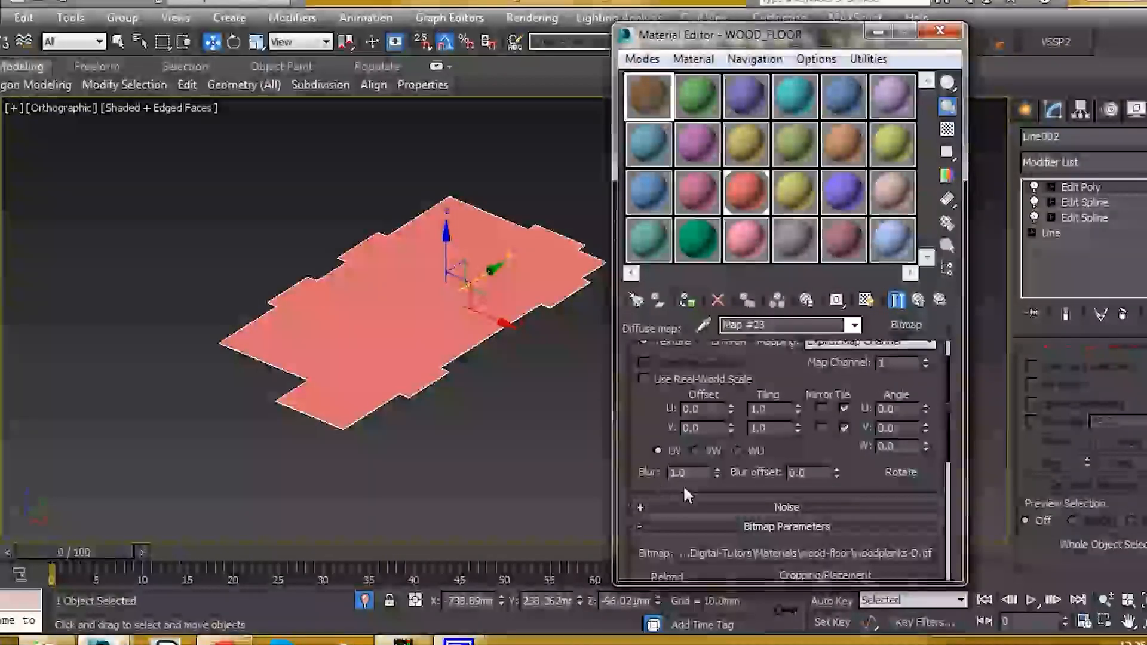
{"action": "double_click", "coordinate": [693, 472]}
{"action": "type", "text": "0.1"}
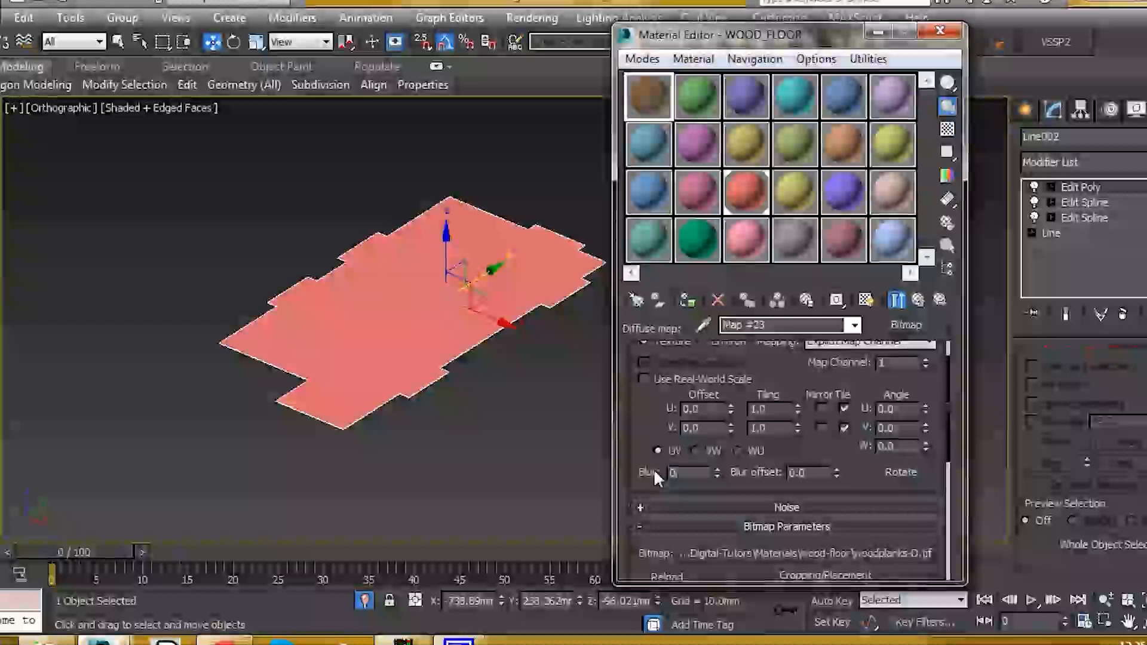
{"action": "left_click", "coordinate": [918, 299]}
Set the blur of the Reflect bitmap woodplanks-S.tif to 0.6 and return to the parent material.
{"action": "left_click", "coordinate": [818, 459]}
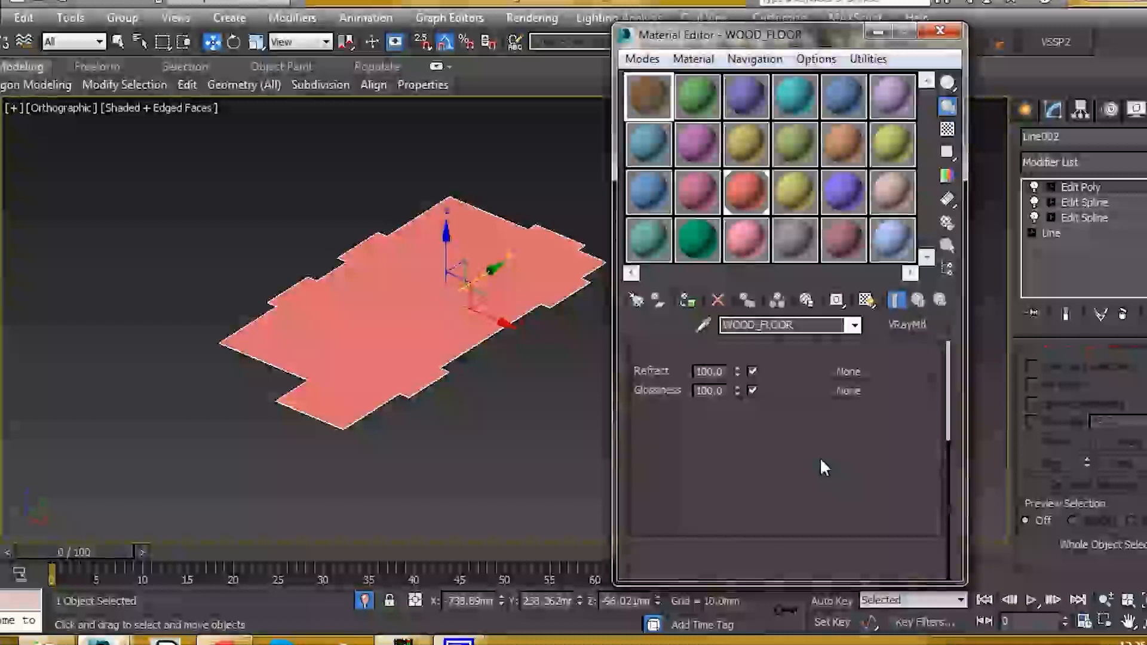
{"action": "double_click", "coordinate": [685, 507]}
{"action": "type", "text": "0.6"}
{"action": "key", "text": "Return"}
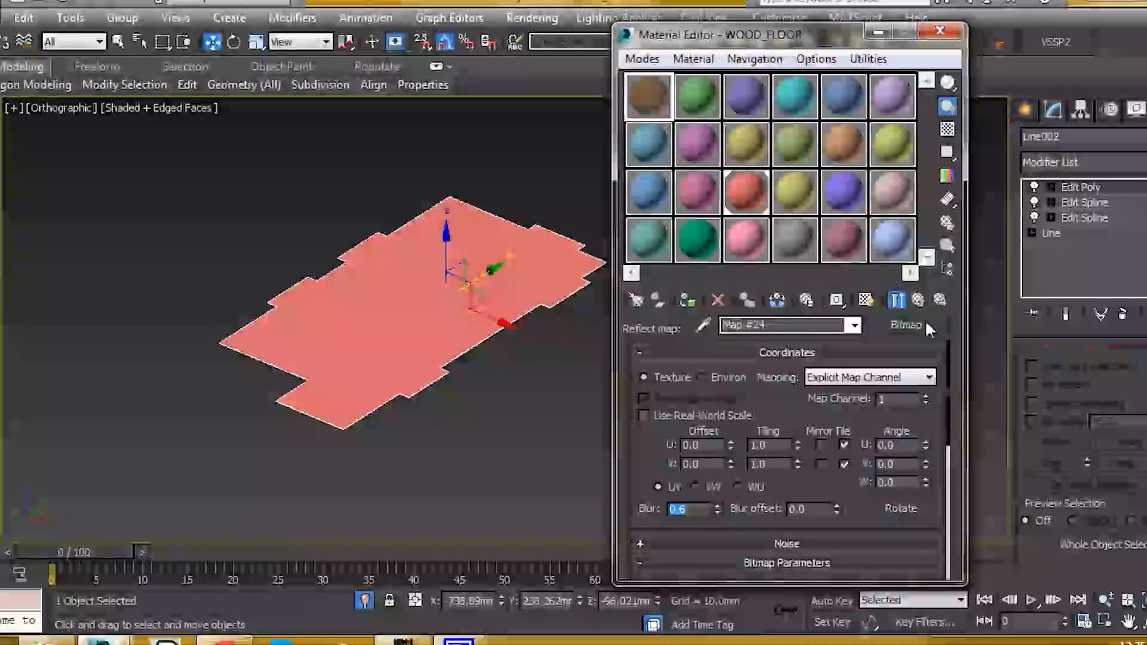
{"action": "left_click", "coordinate": [920, 301]}
Set the blur of the bump bitmap woodplanks-B.tif to 0.4 and return to the parent material.
{"action": "left_click_drag", "start_coordinate": [681, 425], "coordinate": [673, 343]}
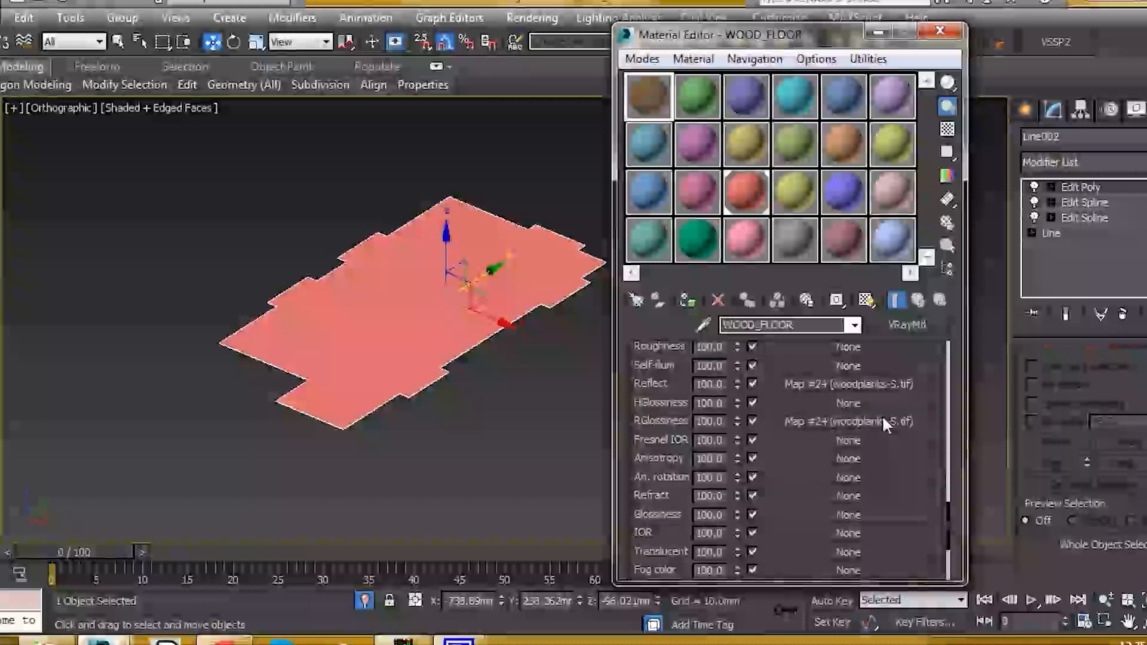
{"action": "left_click_drag", "start_coordinate": [664, 485], "coordinate": [656, 389]}
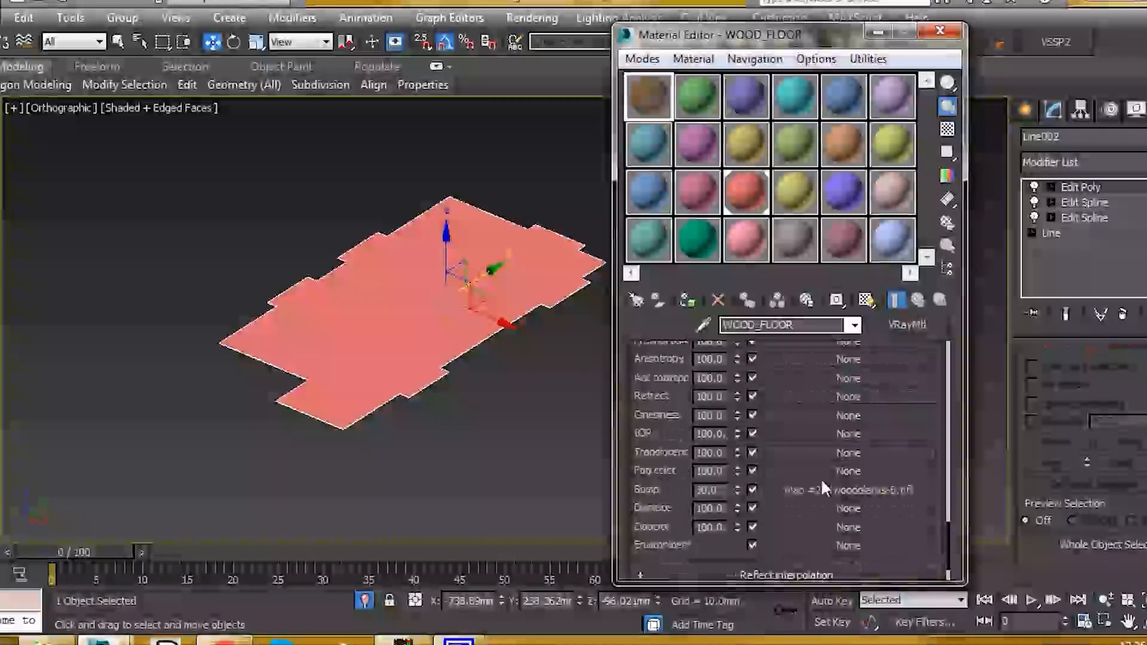
{"action": "left_click", "coordinate": [859, 486]}
{"action": "left_click_drag", "start_coordinate": [686, 508], "coordinate": [608, 507]}
{"action": "type", "text": "0.4"}
{"action": "key", "text": "Return"}
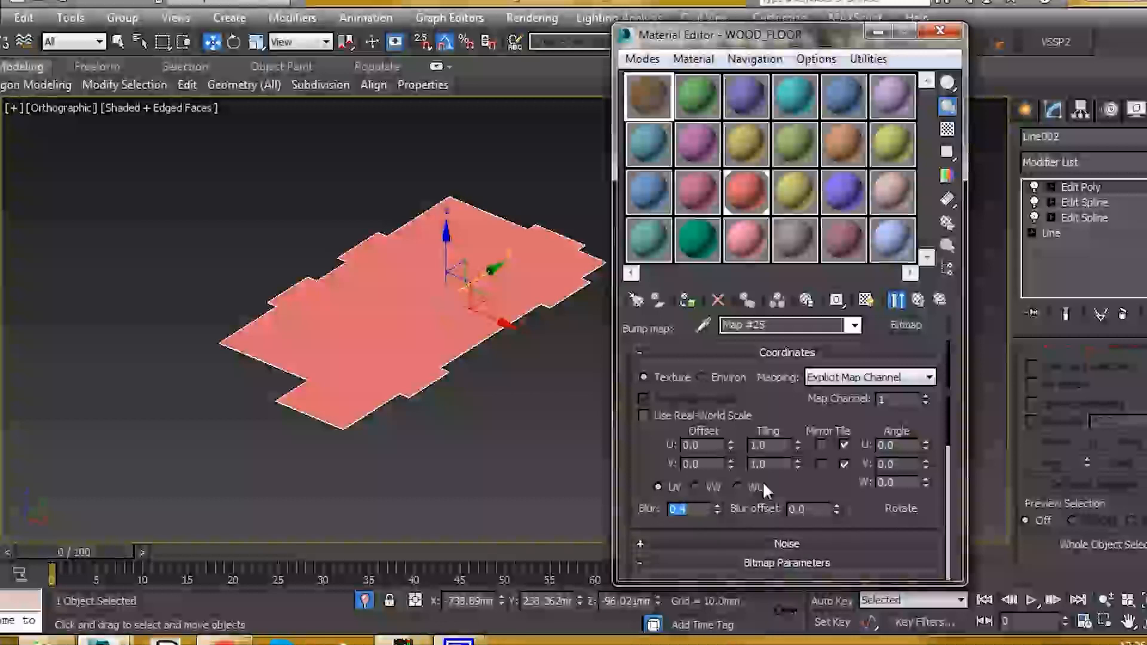
{"action": "left_click", "coordinate": [919, 297]}
Set both the RGlossiness and Bump map amounts of WOOD_FLOOR to 50.
{"action": "scroll", "coordinate": [668, 445], "scroll_direction": "down", "scroll_amount": 3}
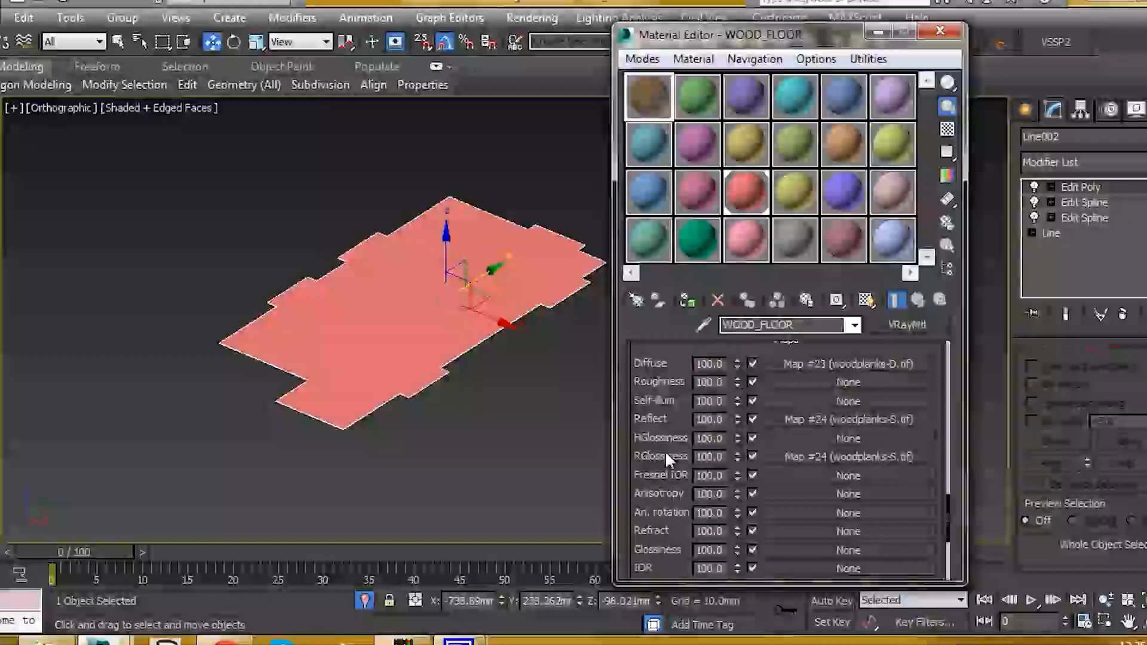
{"action": "left_click_drag", "start_coordinate": [722, 466], "coordinate": [690, 463]}
{"action": "type", "text": "50"}
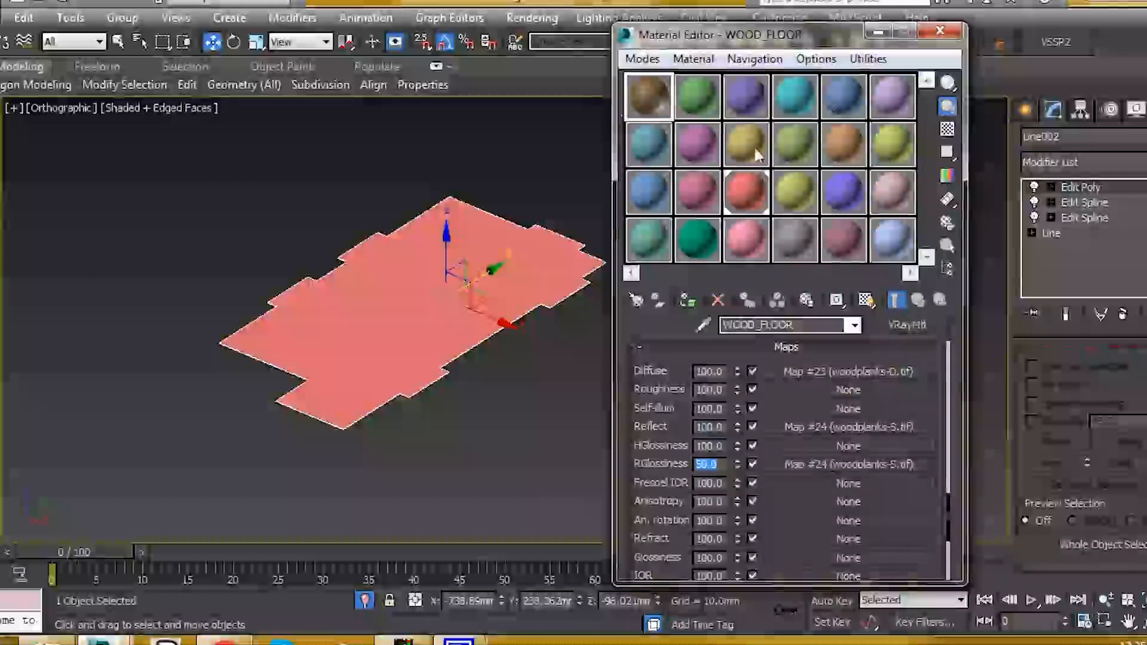
{"action": "scroll", "coordinate": [673, 407], "scroll_direction": "down", "scroll_amount": 5}
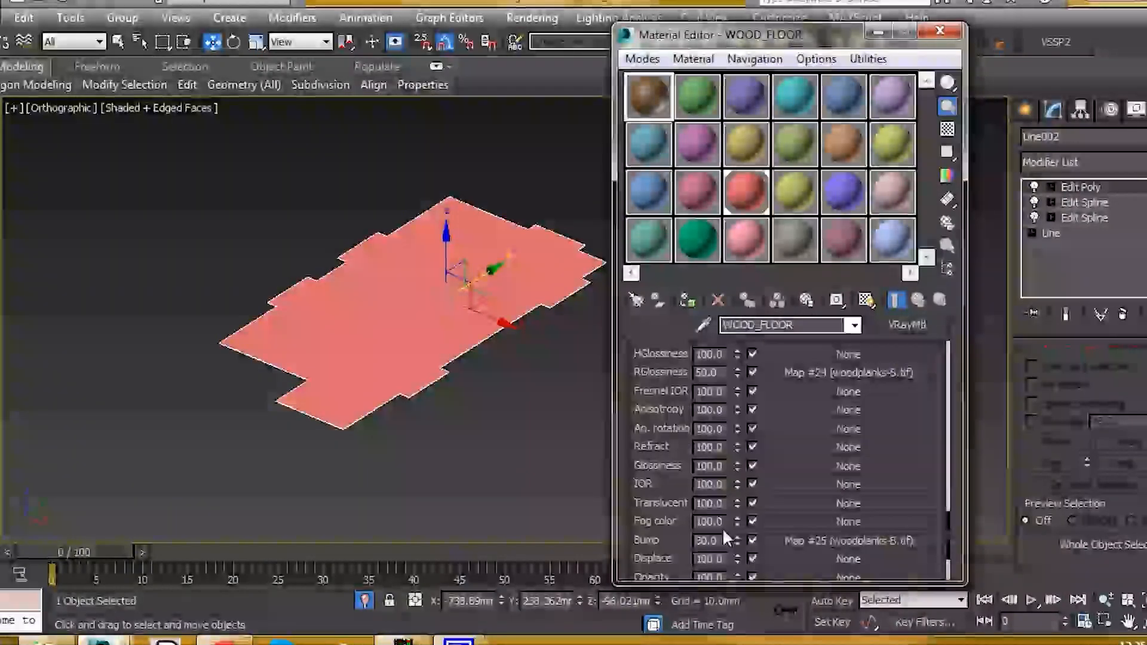
{"action": "double_click", "coordinate": [724, 540]}
{"action": "type", "text": "50"}
{"action": "key", "text": "Return"}
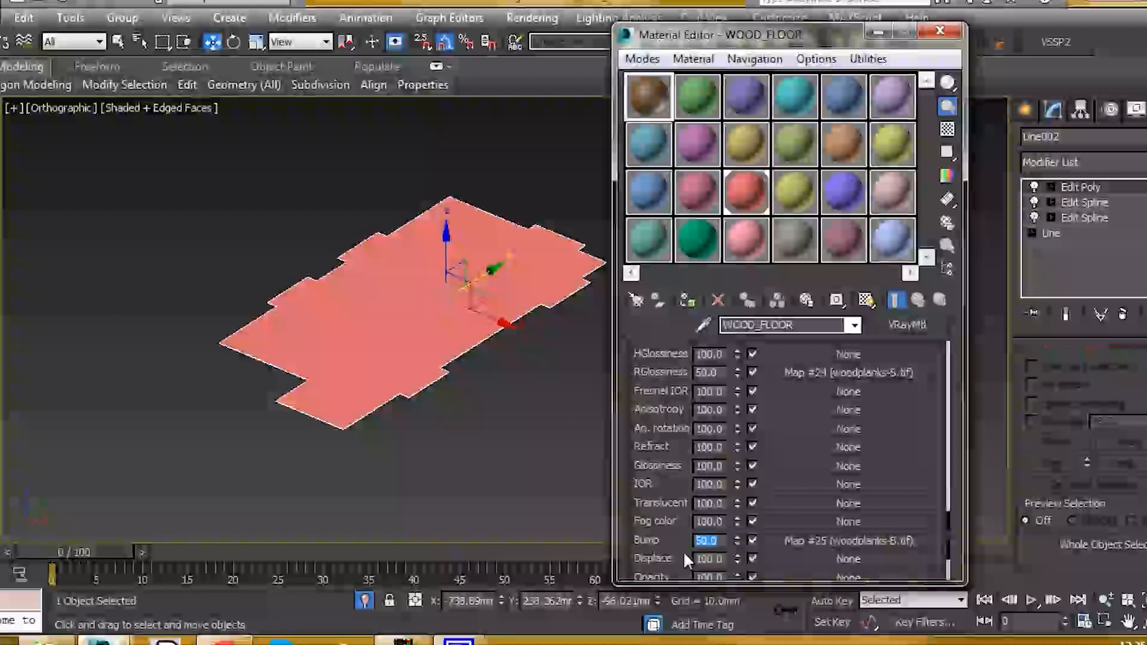
Wrap the diffuse bitmap in a Color Correction map, keeping the old map as a sub-map.
{"action": "scroll", "coordinate": [659, 411], "scroll_direction": "up", "scroll_amount": 6}
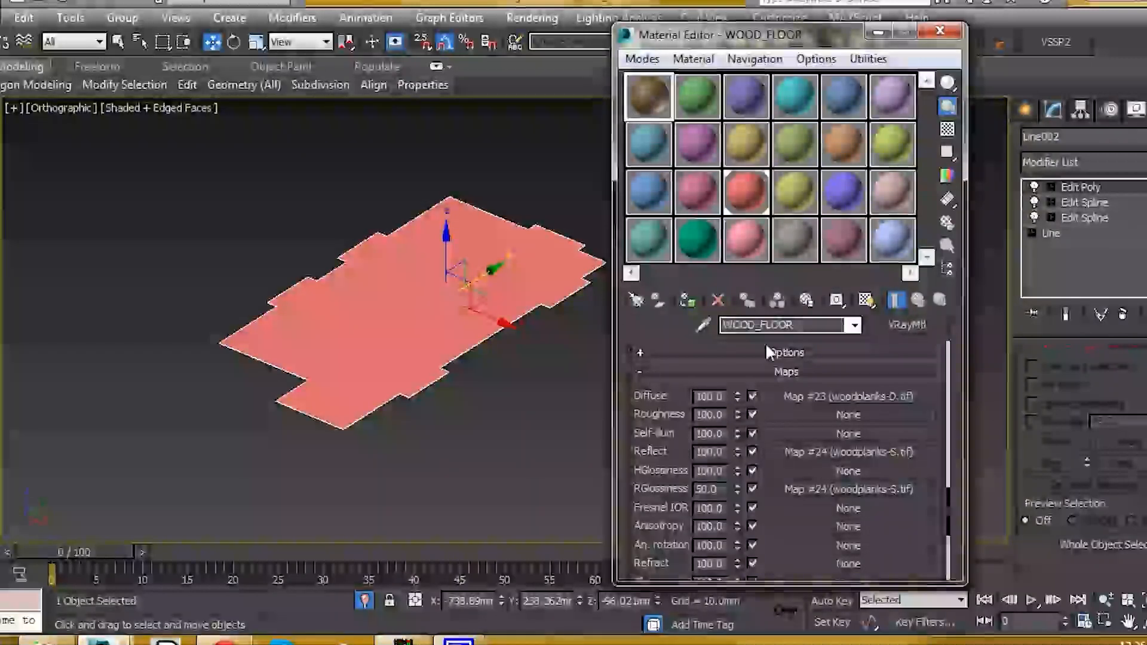
{"action": "left_click", "coordinate": [797, 397]}
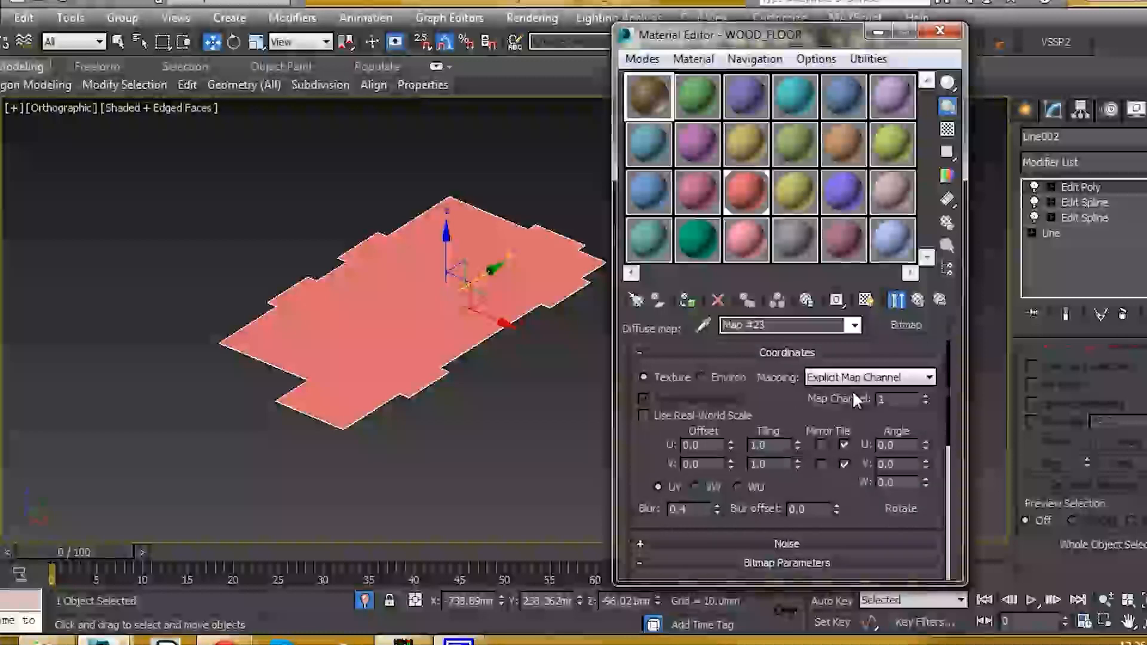
{"action": "left_click", "coordinate": [902, 324]}
{"action": "double_click", "coordinate": [65, 460]}
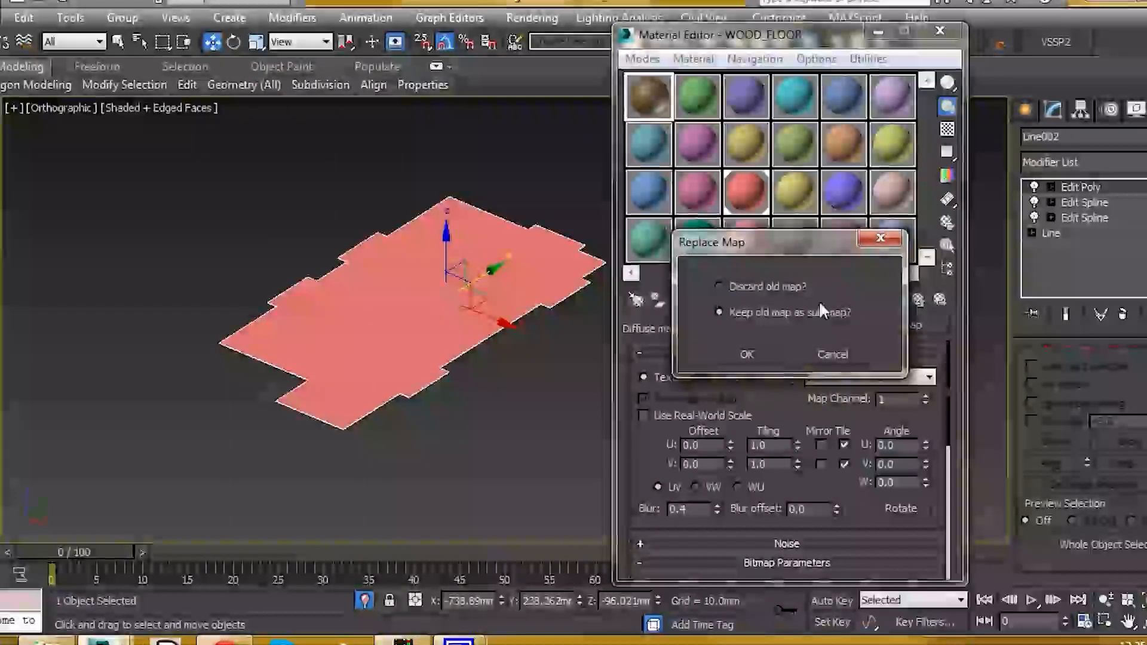
{"action": "left_click", "coordinate": [747, 356]}
Switch the Lightness settings of the diffuse Color Correction map to Advanced mode.
{"action": "left_click_drag", "start_coordinate": [730, 478], "coordinate": [743, 347]}
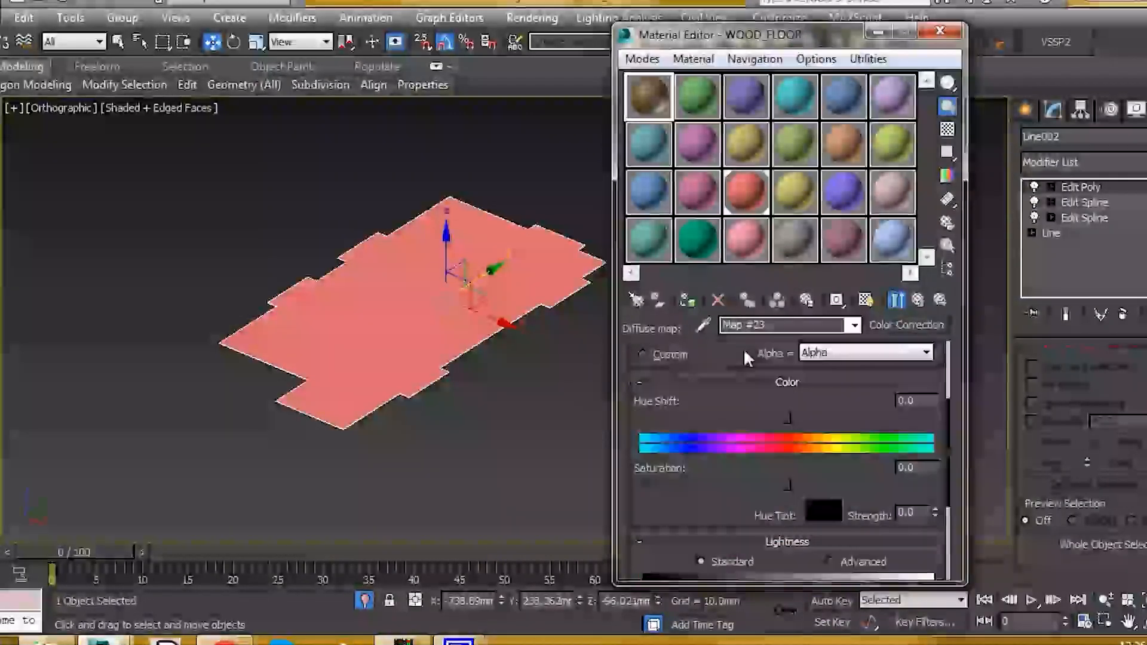
{"action": "scroll", "coordinate": [784, 419], "scroll_direction": "down", "scroll_amount": 3}
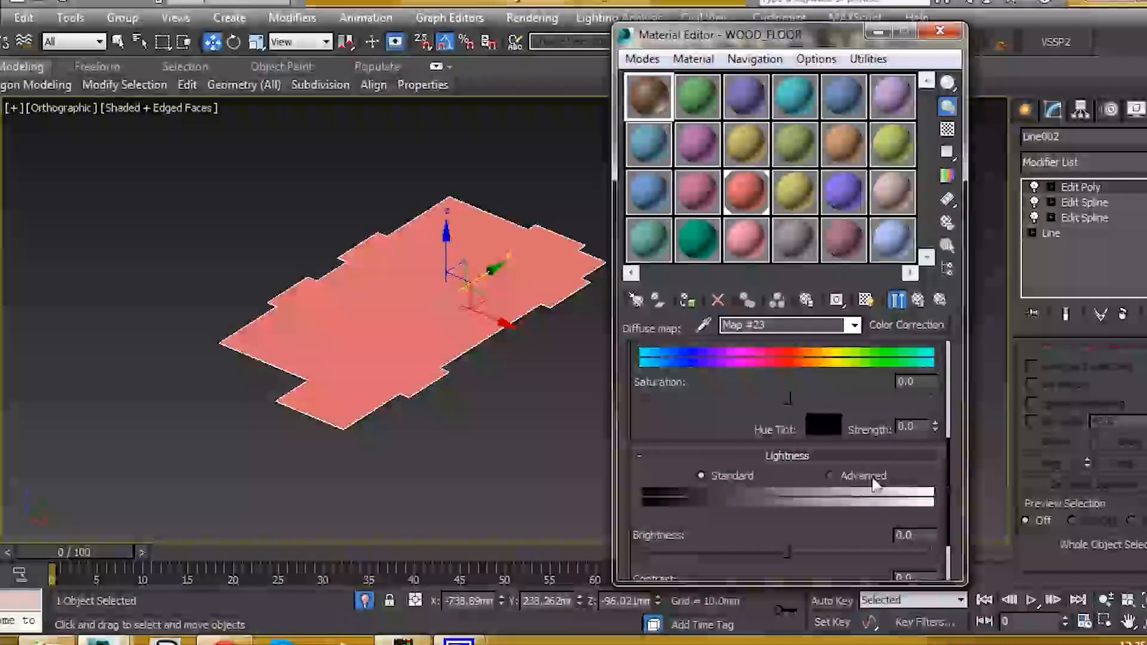
{"action": "left_click", "coordinate": [830, 475]}
{"action": "scroll", "coordinate": [673, 530], "scroll_direction": "down", "scroll_amount": 2}
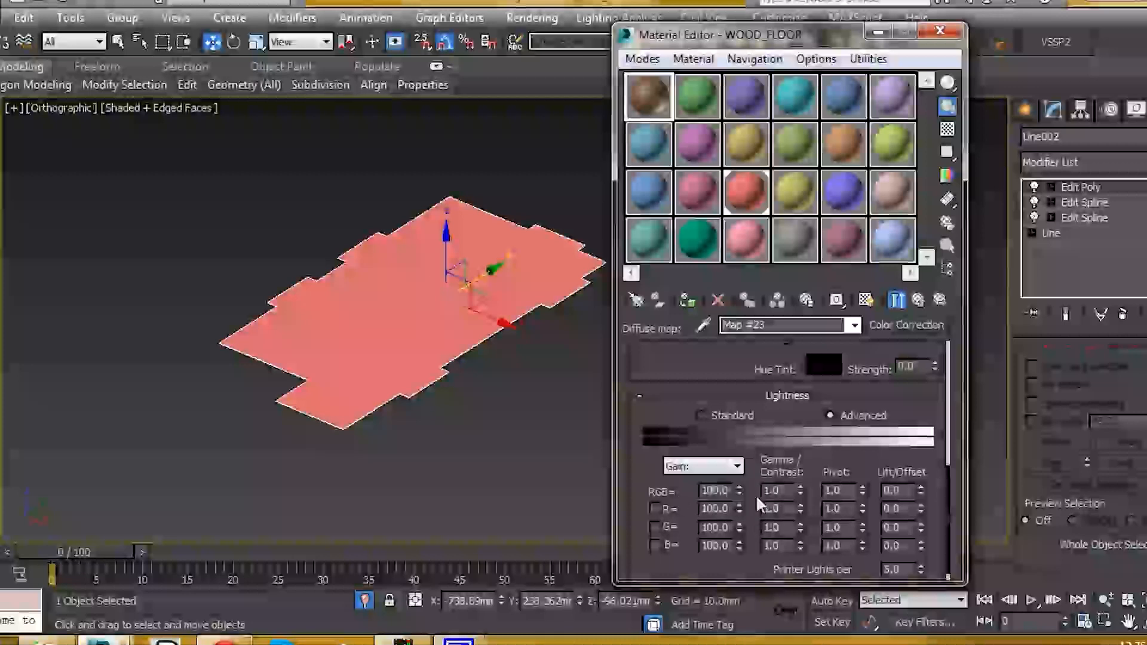
Set the RGB Gamma/Contrast of the diffuse Color Correction map to 2.
{"action": "double_click", "coordinate": [784, 490]}
{"action": "type", "text": "2"}
{"action": "key", "text": "Return"}
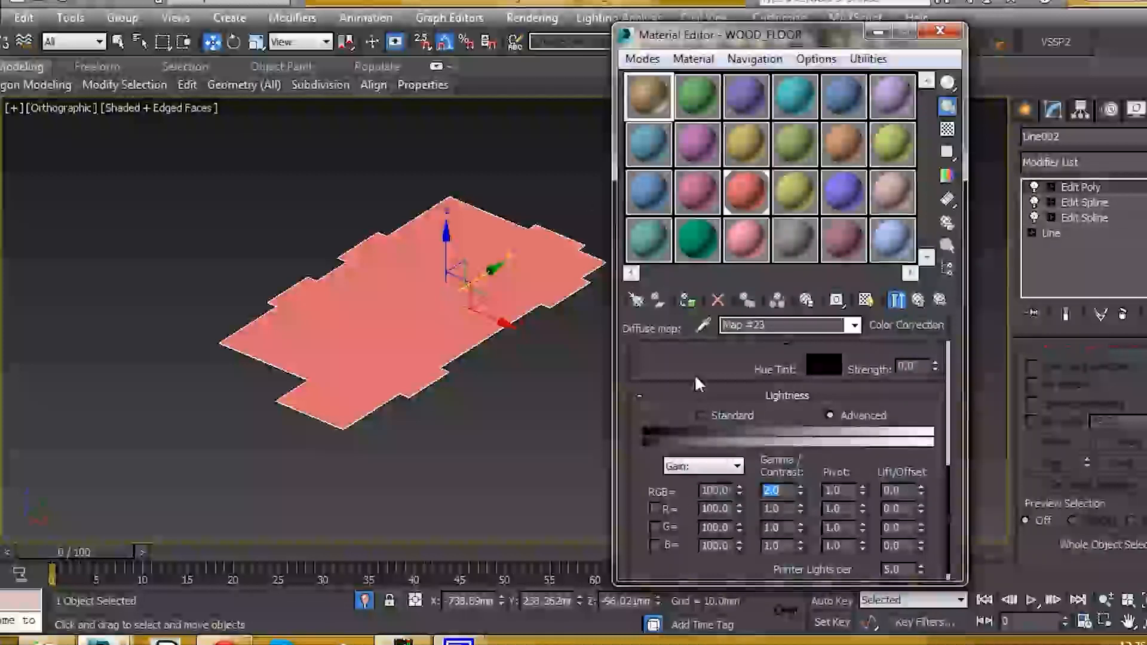
Set the diffuse Color Correction map's Saturation to -30 and inspect the result in an enlarged material preview.
{"action": "scroll", "coordinate": [694, 366], "scroll_direction": "up", "scroll_amount": 3}
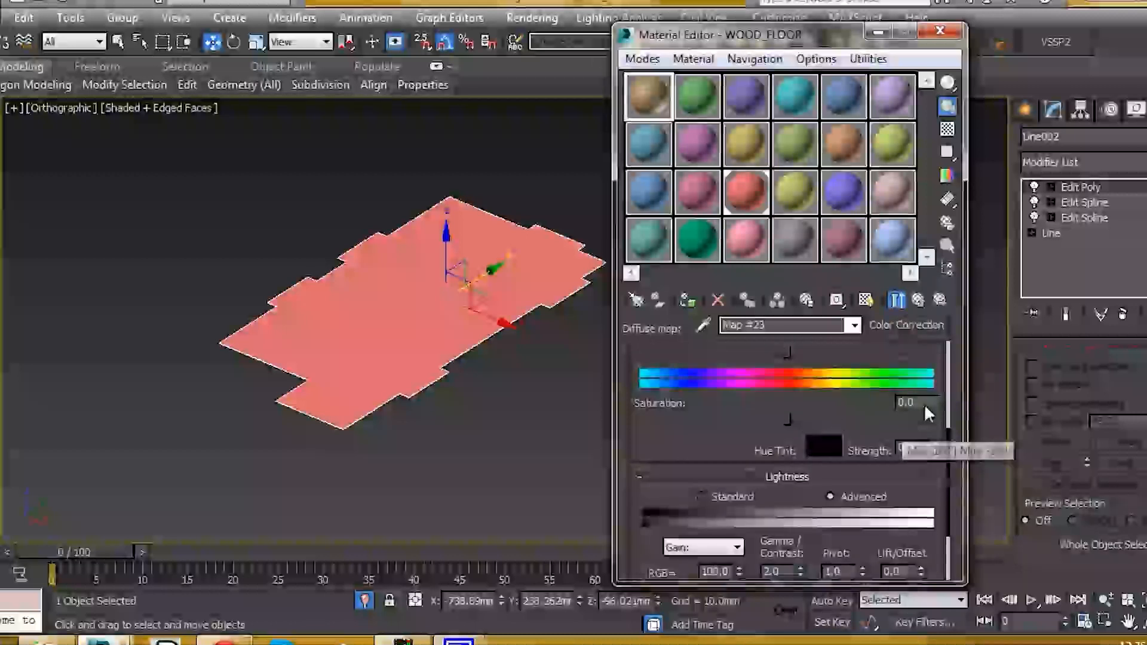
{"action": "double_click", "coordinate": [906, 402]}
{"action": "type", "text": "-30"}
{"action": "key", "text": "Return"}
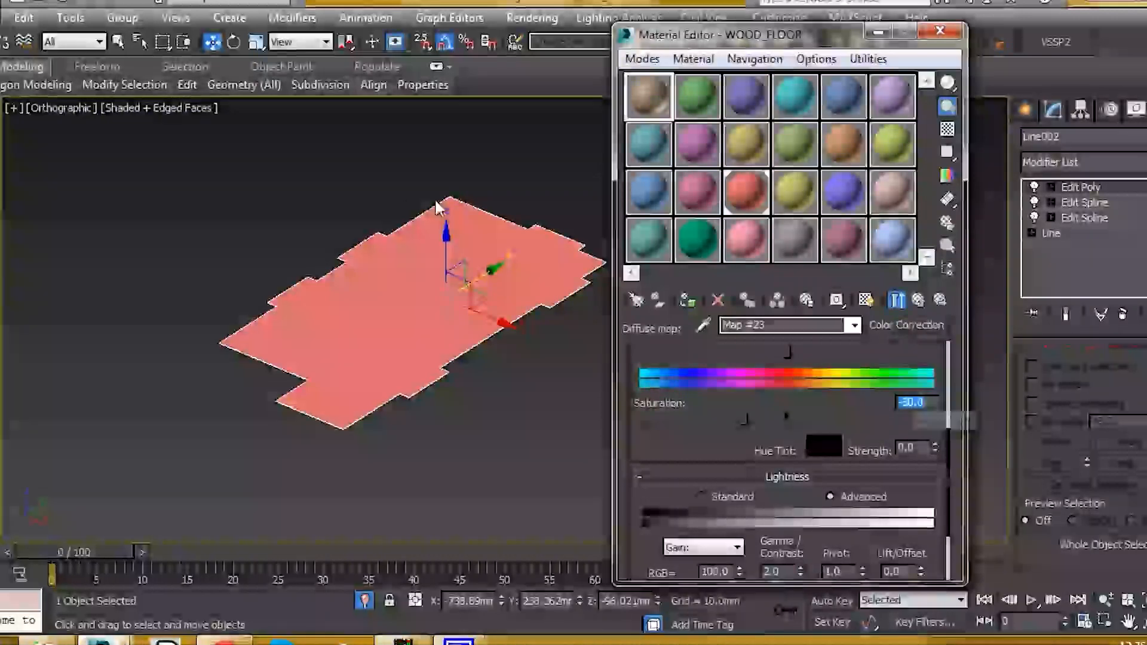
{"action": "double_click", "coordinate": [665, 114]}
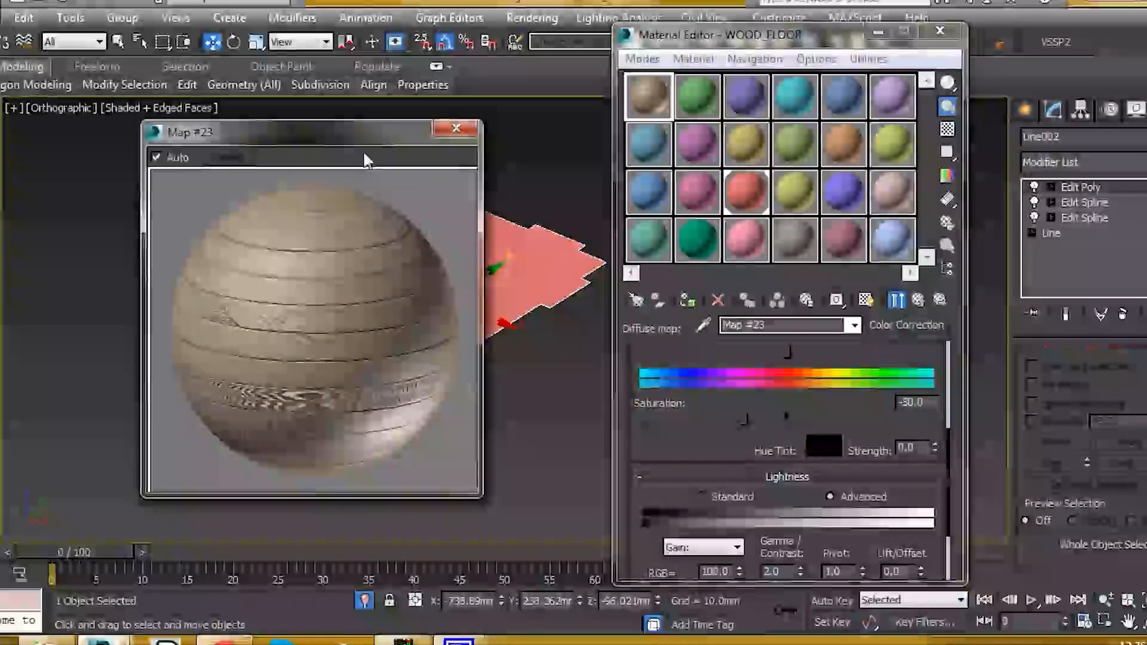
{"action": "left_click", "coordinate": [456, 128]}
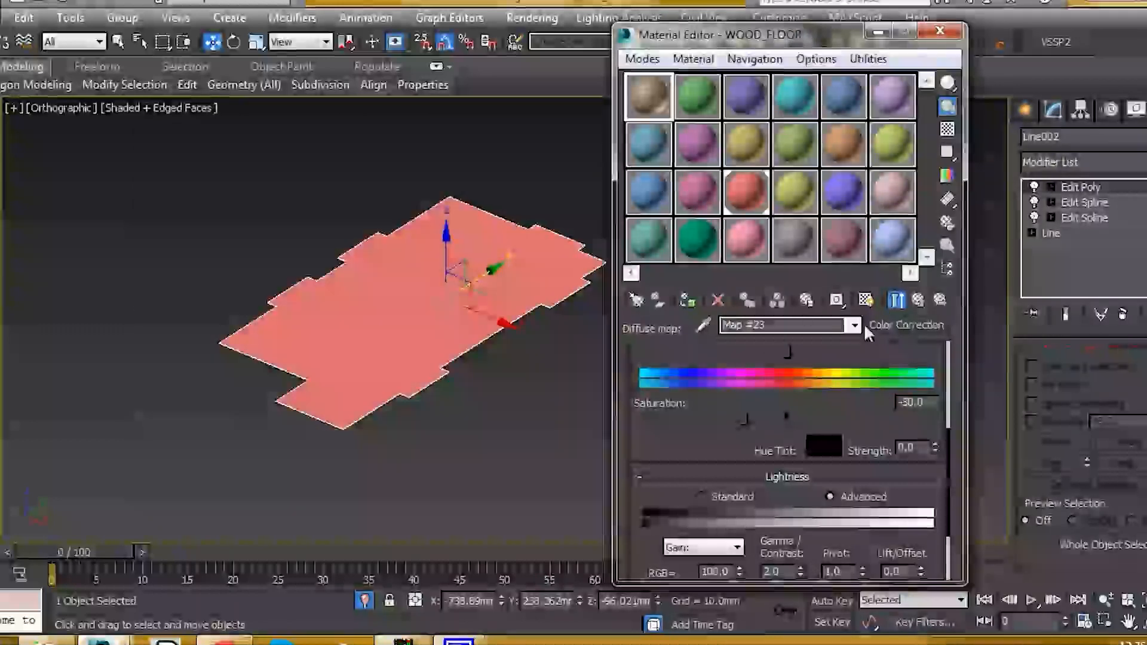
Show the diffuse bitmap woodplanks-D.tif shaded in the viewport, assign WOOD_FLOOR to the selected floor, and close the Material Editor.
{"action": "scroll", "coordinate": [896, 478], "scroll_direction": "up", "scroll_amount": 5}
{"action": "scroll", "coordinate": [902, 548], "scroll_direction": "up", "scroll_amount": 2}
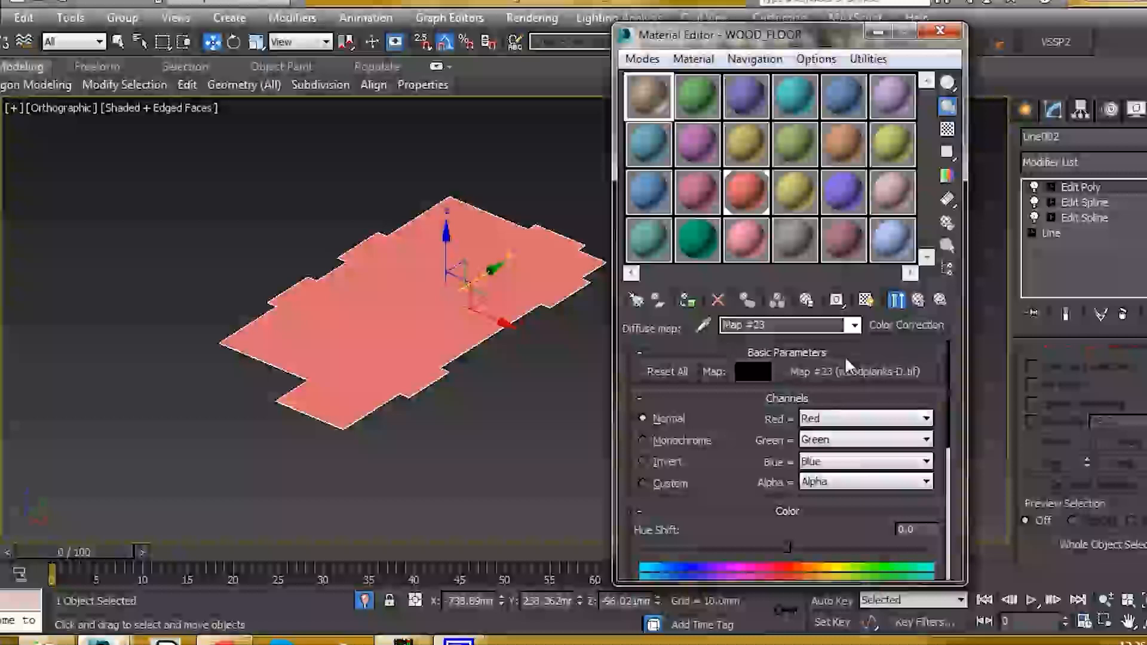
{"action": "left_click", "coordinate": [837, 370]}
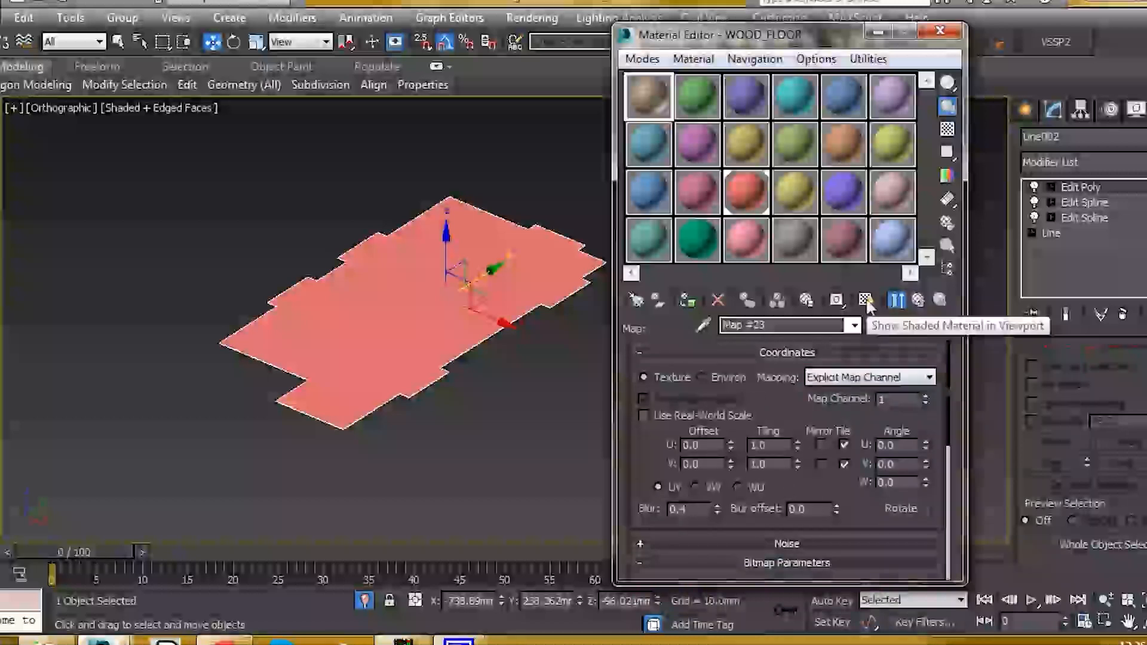
{"action": "left_click", "coordinate": [866, 300]}
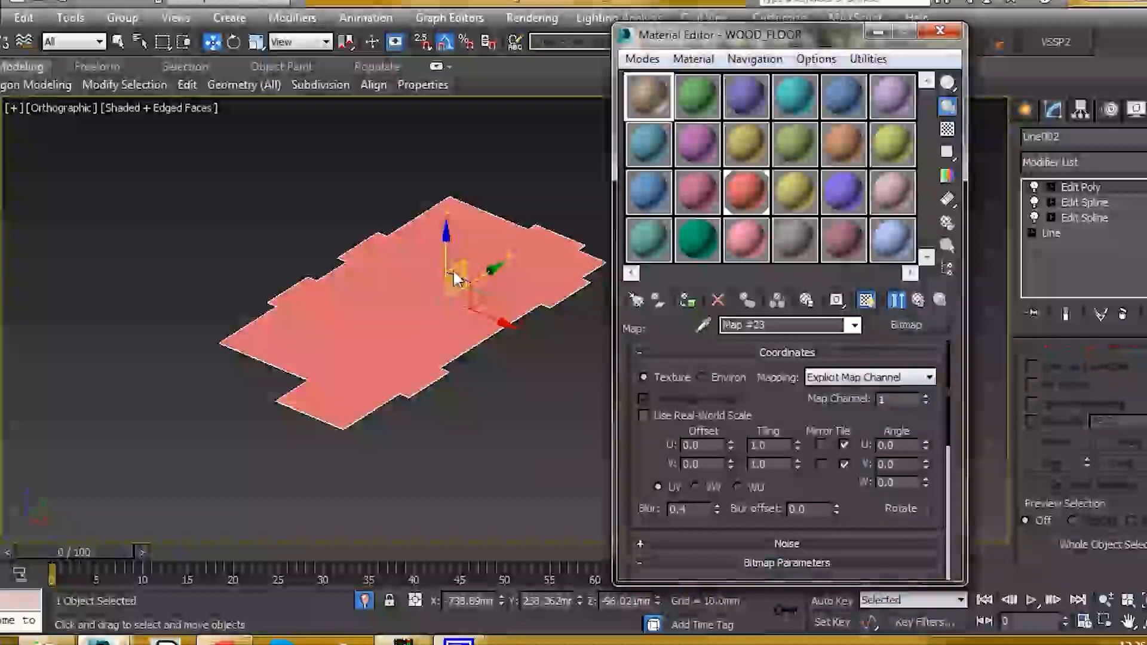
{"action": "left_click", "coordinate": [919, 299]}
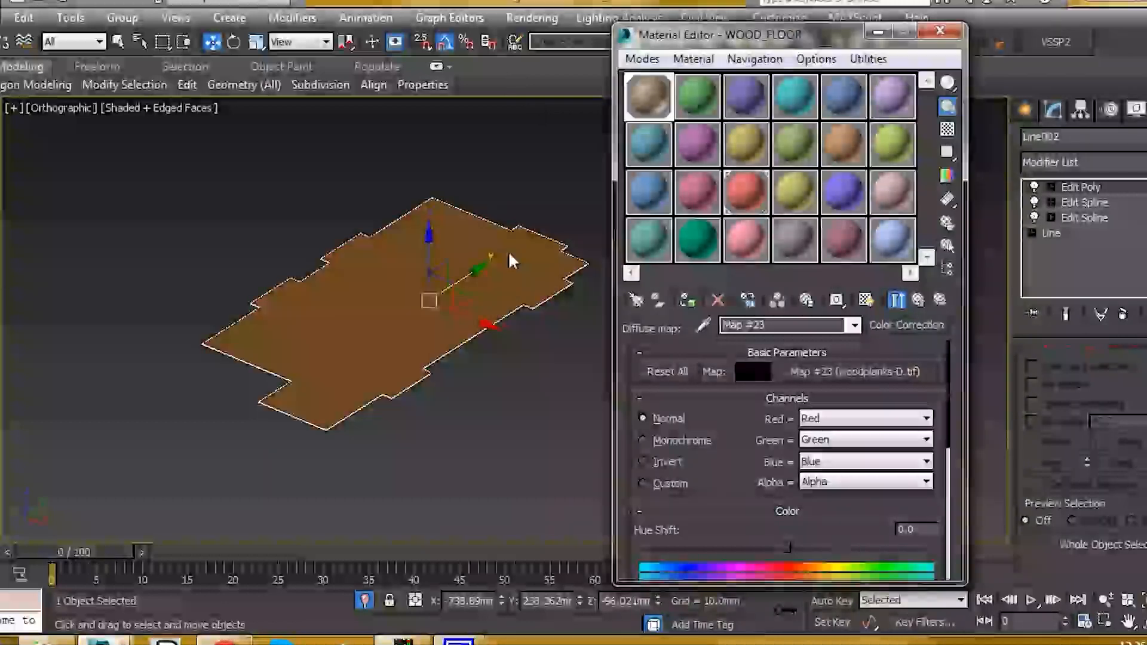
{"action": "left_click", "coordinate": [685, 301]}
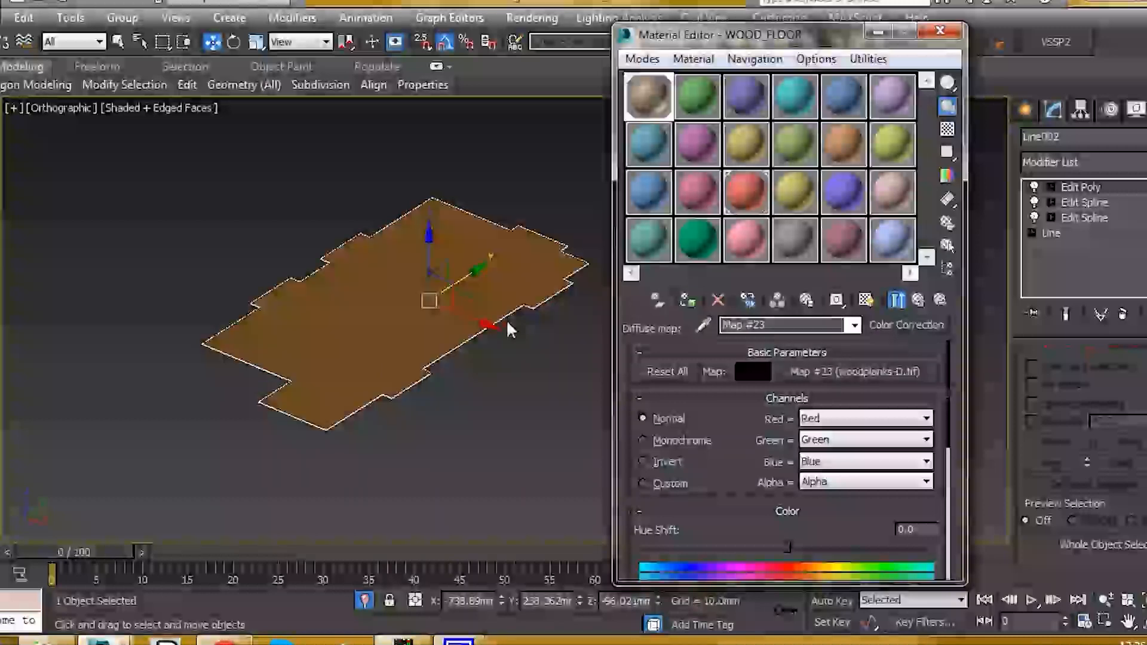
{"action": "scroll", "coordinate": [357, 339], "scroll_direction": "up", "scroll_amount": 3}
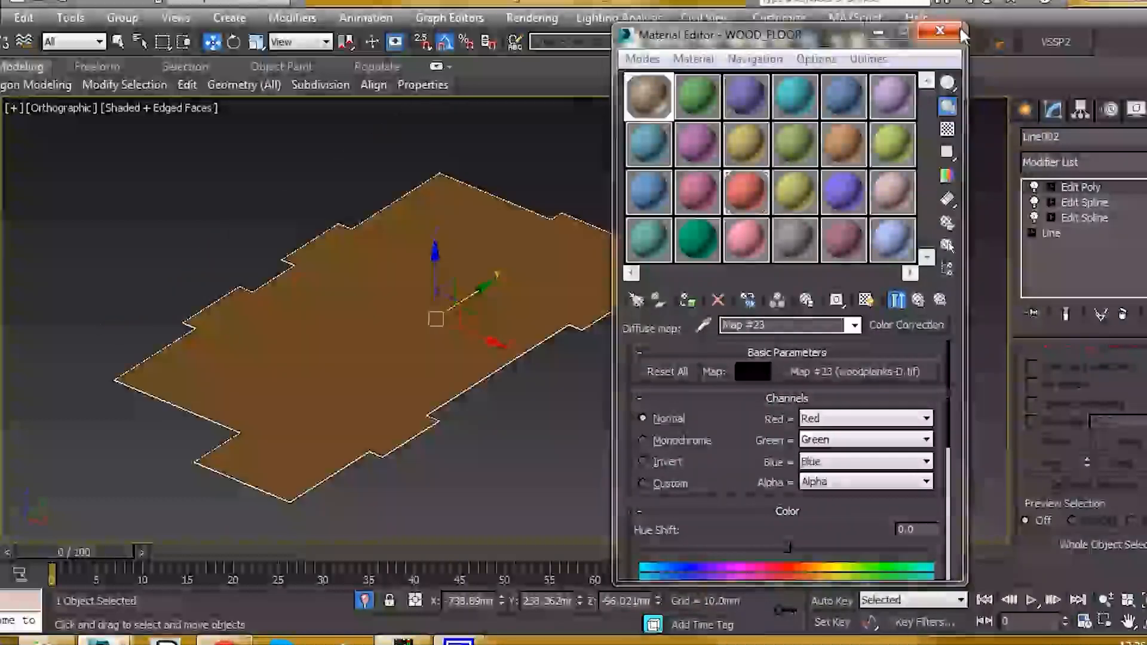
{"action": "left_click", "coordinate": [941, 31]}
Add a UVW Map modifier to the floor object.
{"action": "middle_click_drag", "start_coordinate": [545, 282], "coordinate": [635, 268]}
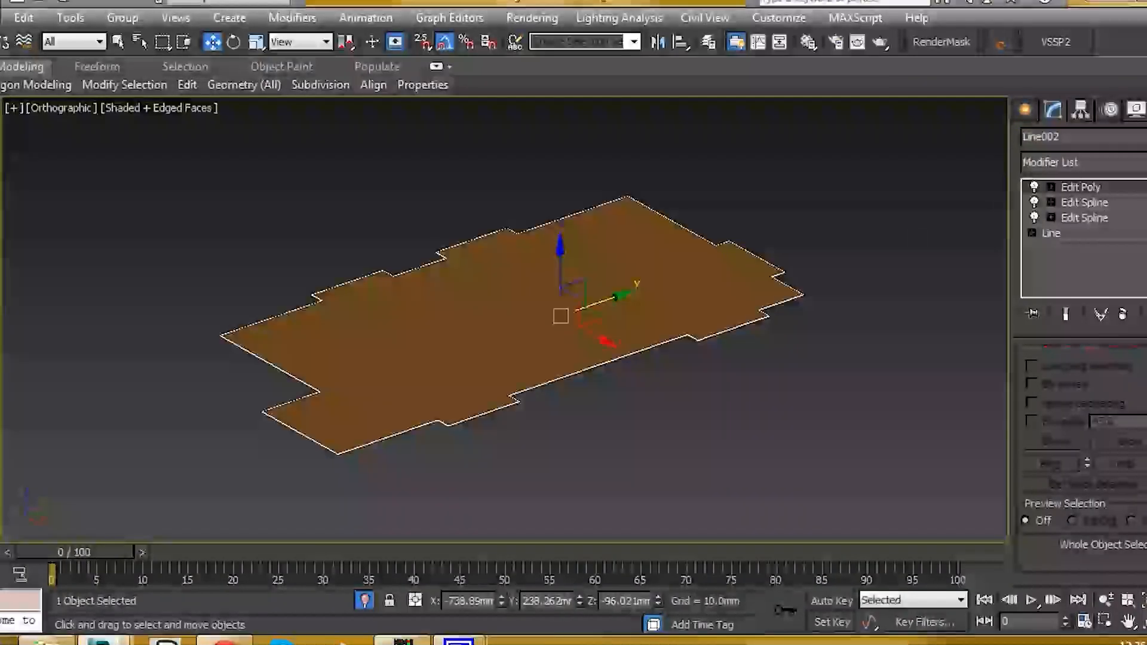
{"action": "left_click", "coordinate": [1075, 162]}
{"action": "scroll", "coordinate": [1082, 406], "scroll_direction": "down", "scroll_amount": 15}
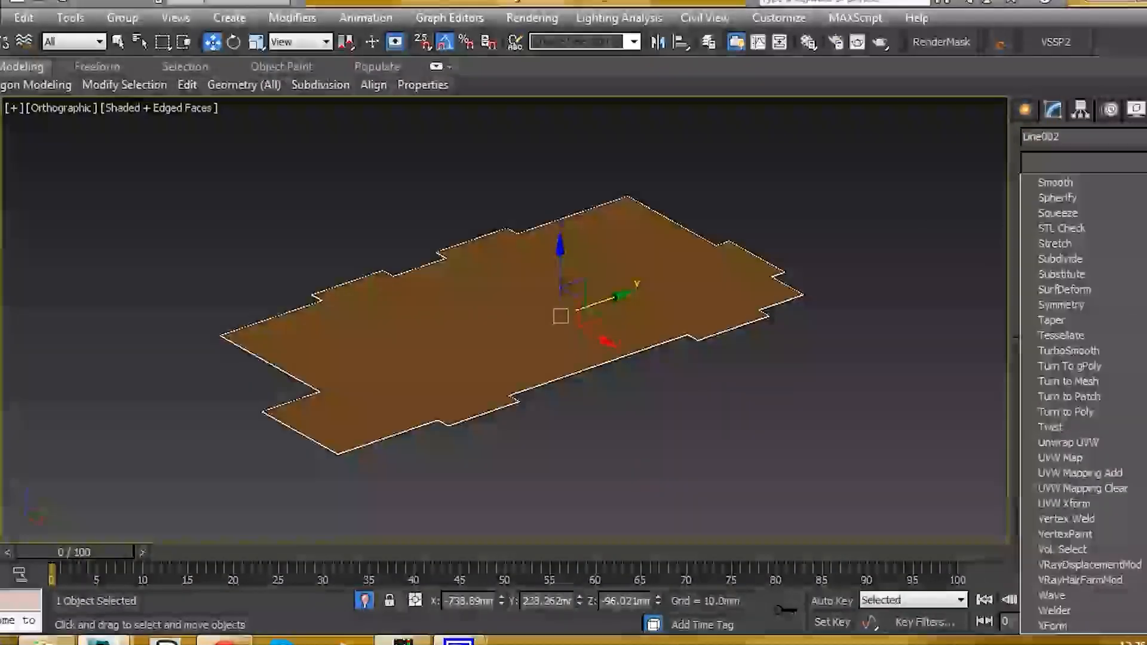
{"action": "left_click", "coordinate": [1059, 458]}
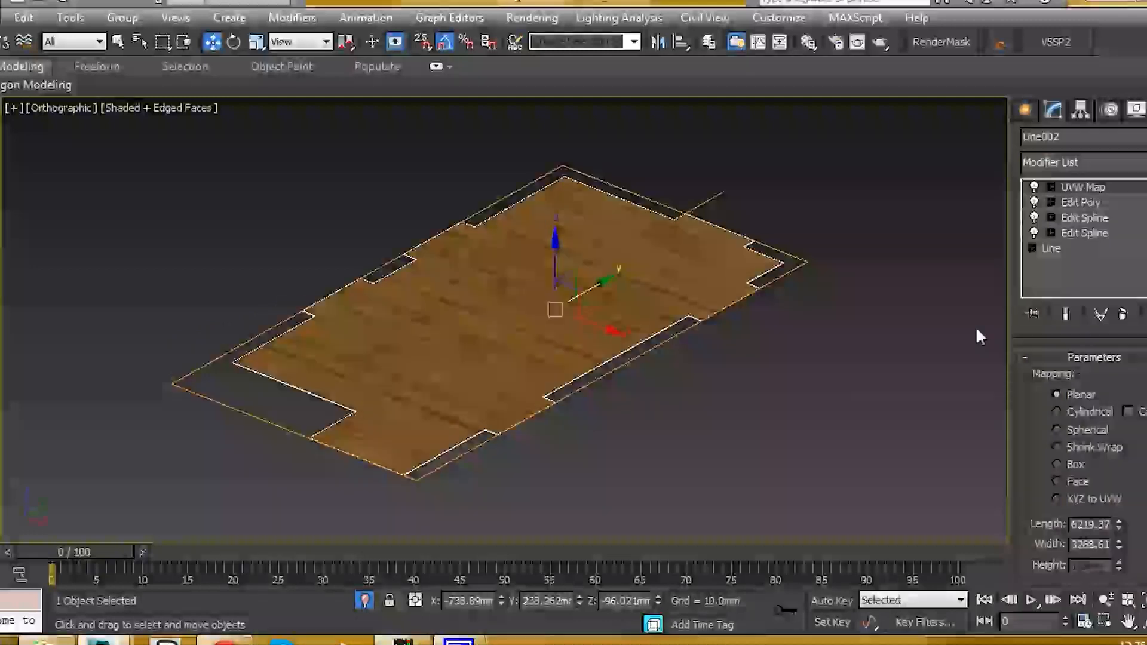
Set both the length and width of the floor's planar UVW mapping to 2000 mm.
{"action": "scroll", "coordinate": [1084, 512], "scroll_direction": "down", "scroll_amount": 1}
{"action": "double_click", "coordinate": [1086, 510]}
{"action": "type", "text": "2000"}
{"action": "key", "text": "Tab"}
{"action": "type", "text": "2000"}
{"action": "key", "text": "Return"}
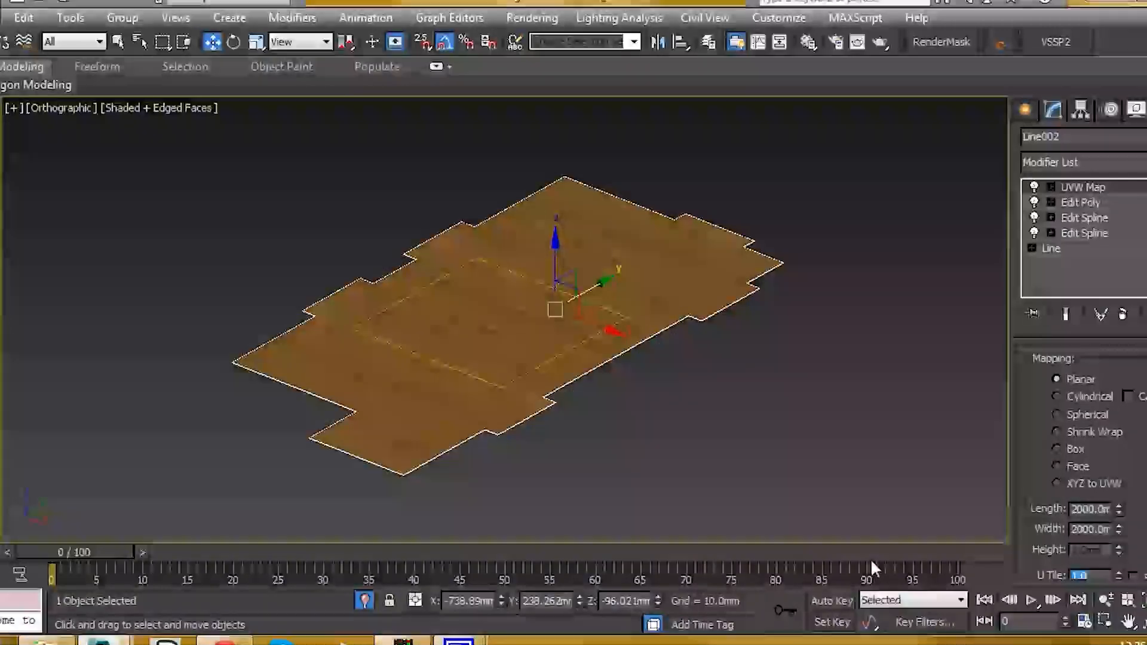
{"action": "scroll", "coordinate": [404, 372], "scroll_direction": "up", "scroll_amount": 4}
{"action": "middle_click_drag", "start_coordinate": [454, 388], "coordinate": [534, 320], "text": "alt"}
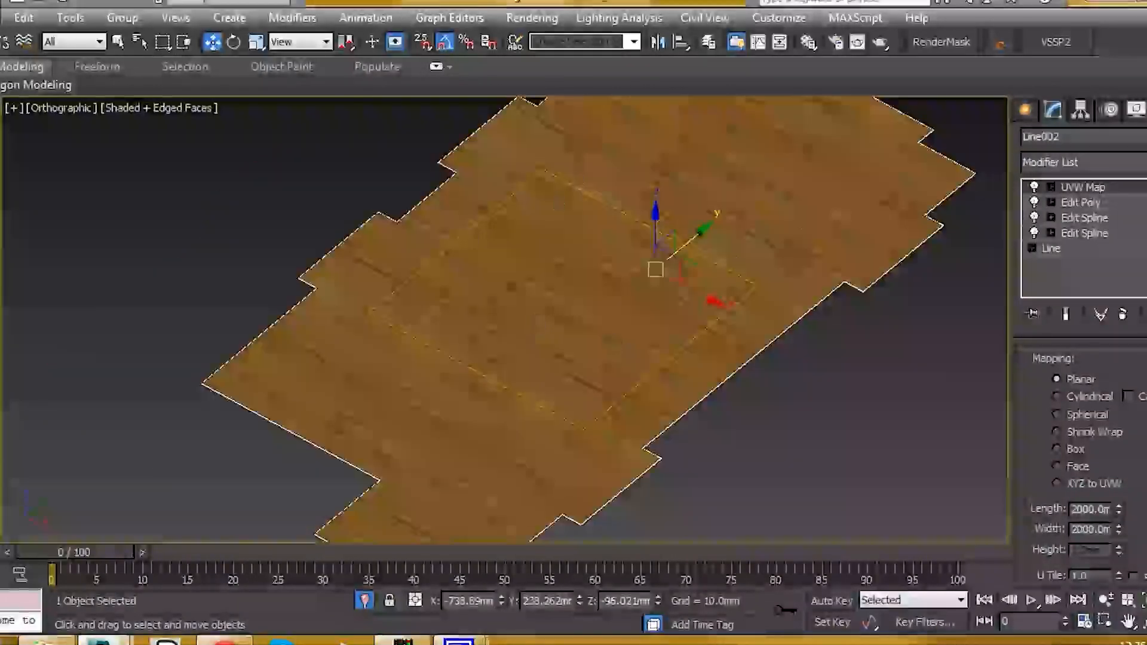
Rotate the UVW Map gizmo a quarter turn so the planks run along the floor's length.
{"action": "left_click", "coordinate": [1088, 185]}
{"action": "key", "text": "e"}
{"action": "left_click_drag", "start_coordinate": [614, 343], "coordinate": [522, 328]}
{"action": "middle_click_drag", "start_coordinate": [522, 328], "coordinate": [507, 287], "text": "alt"}
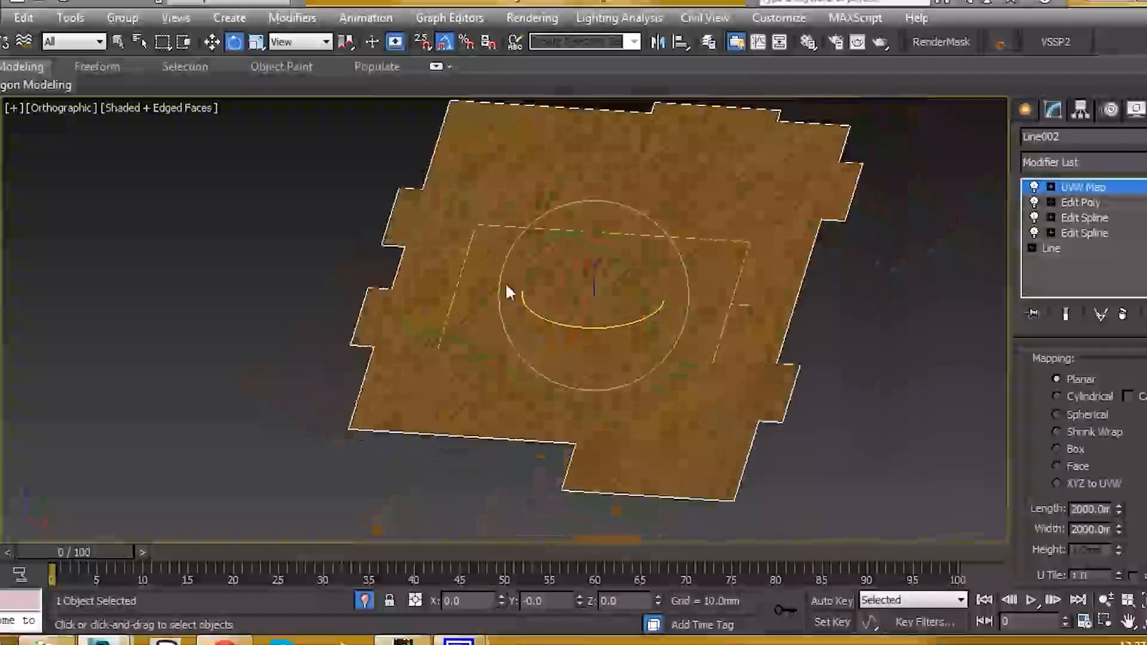
Shift the UVW Map gizmo slightly along X to adjust the plank position at the floor's edge.
{"action": "scroll", "coordinate": [506, 292], "scroll_direction": "up", "scroll_amount": 3}
{"action": "middle_click_drag", "start_coordinate": [747, 292], "coordinate": [845, 289]}
{"action": "key", "text": "w"}
{"action": "left_click_drag", "start_coordinate": [845, 310], "coordinate": [850, 310]}
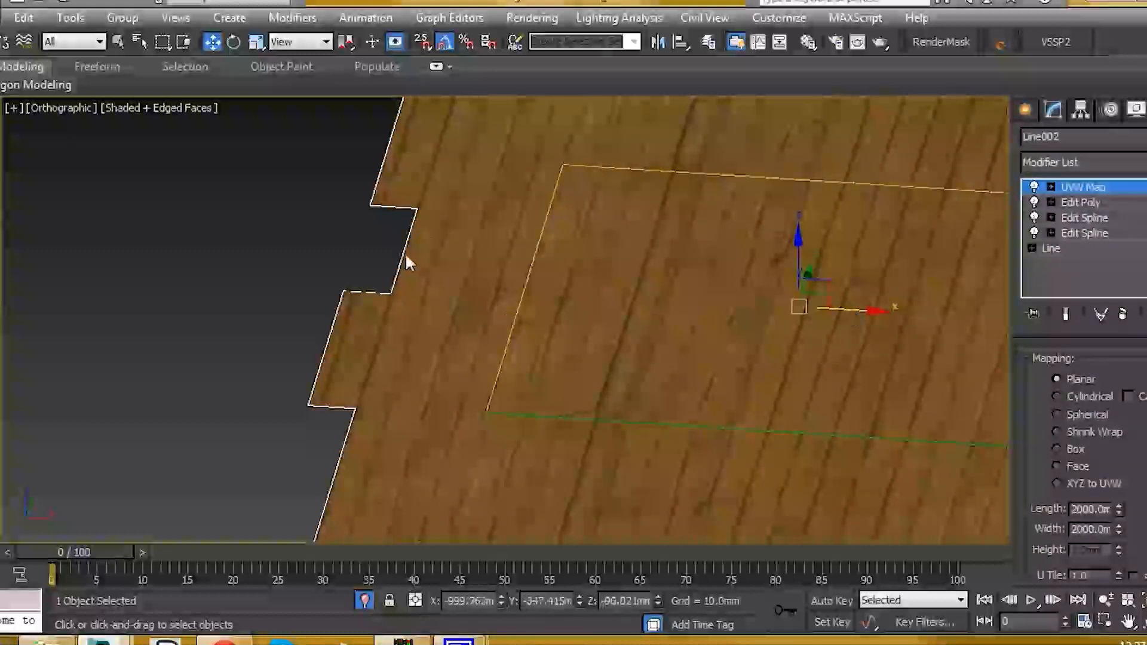
{"action": "scroll", "coordinate": [407, 249], "scroll_direction": "up", "scroll_amount": 3}
{"action": "scroll", "coordinate": [362, 359], "scroll_direction": "down", "scroll_amount": 8}
{"action": "middle_click_drag", "start_coordinate": [555, 328], "coordinate": [521, 325], "text": "alt"}
{"action": "scroll", "coordinate": [477, 364], "scroll_direction": "up", "scroll_amount": 5}
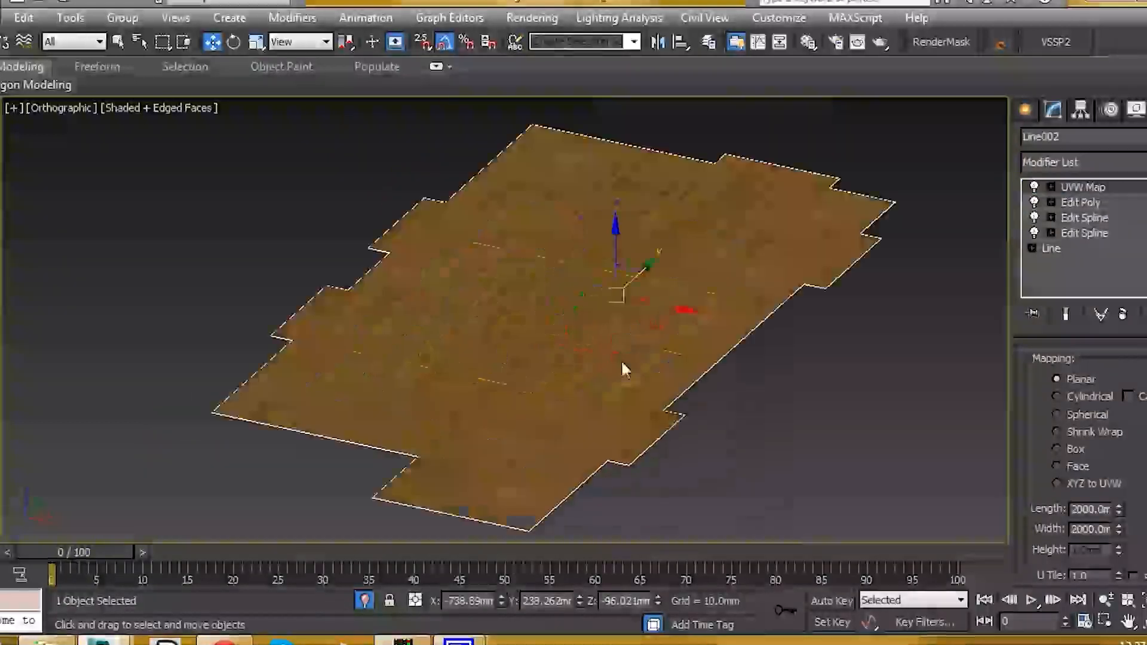
{"action": "scroll", "coordinate": [609, 289], "scroll_direction": "up", "scroll_amount": 2}
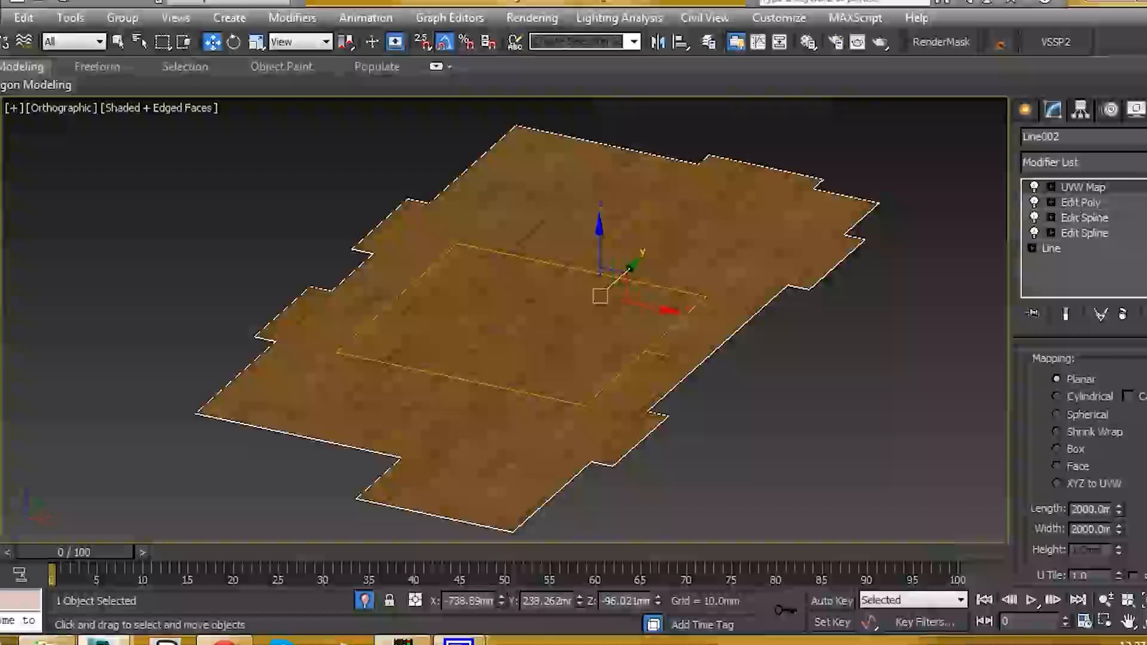
Add a VRayDisplacementMod modifier to the floor above the UVW Map.
{"action": "left_click", "coordinate": [1129, 162]}
{"action": "scroll", "coordinate": [1084, 403], "scroll_direction": "down", "scroll_amount": 20}
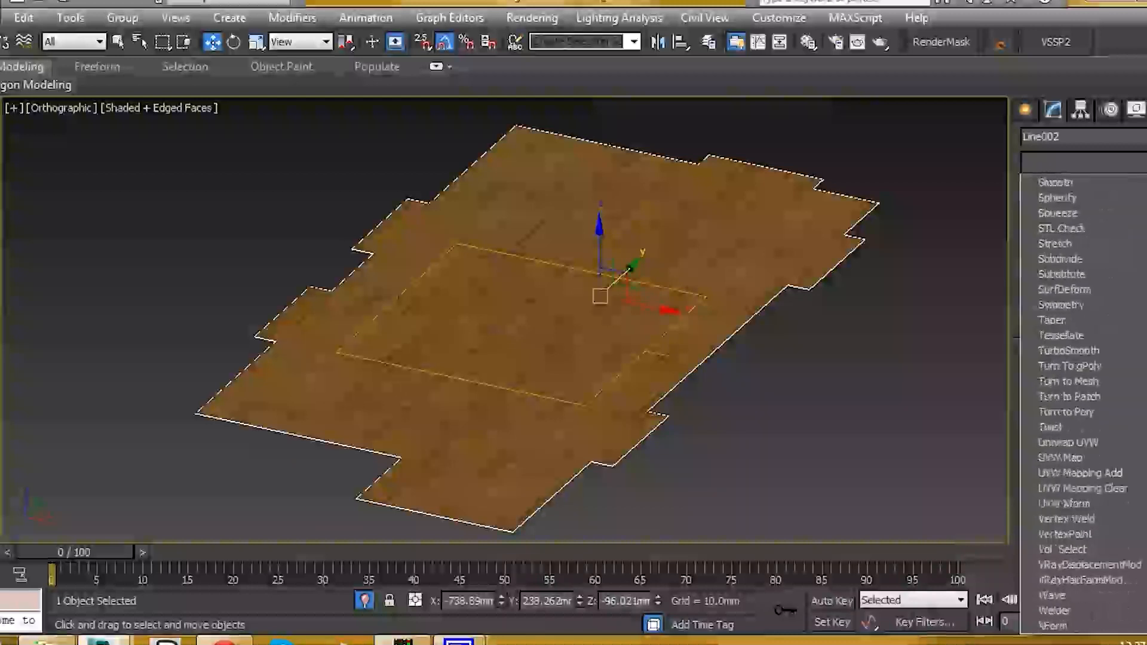
{"action": "left_click", "coordinate": [1088, 564]}
{"action": "middle_click_drag", "start_coordinate": [601, 327], "coordinate": [475, 306]}
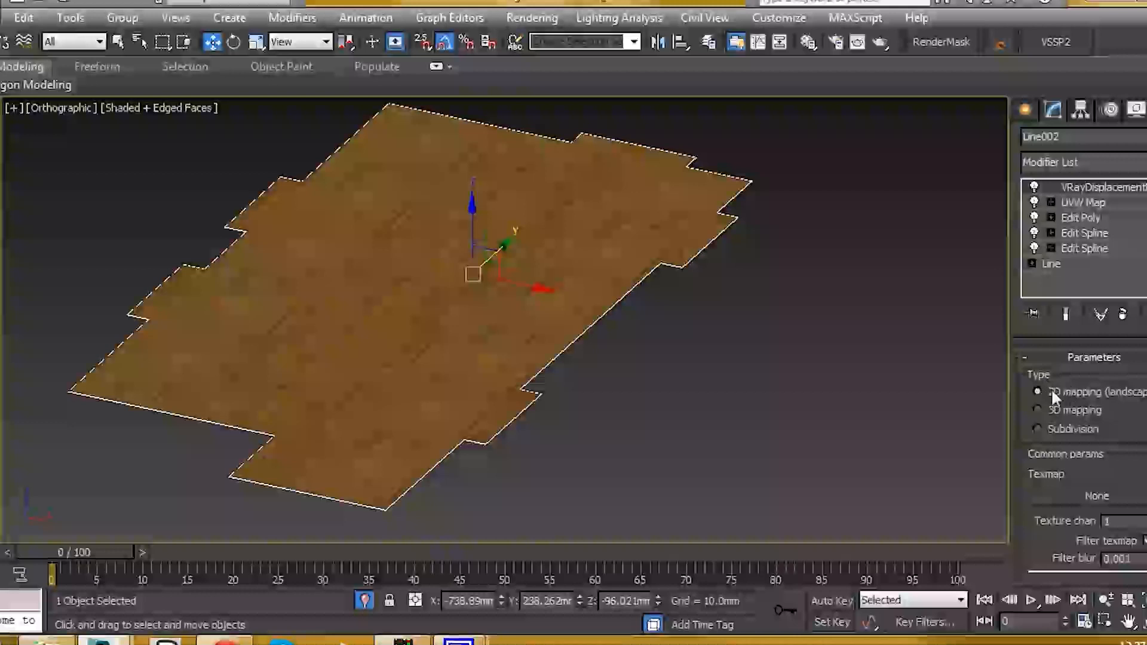
Use WOOD_FLOOR's bump map woodplanks-B.tif as an instanced texmap in the displacement modifier and close the Material Editor.
{"action": "left_click_drag", "start_coordinate": [1141, 418], "coordinate": [1141, 359]}
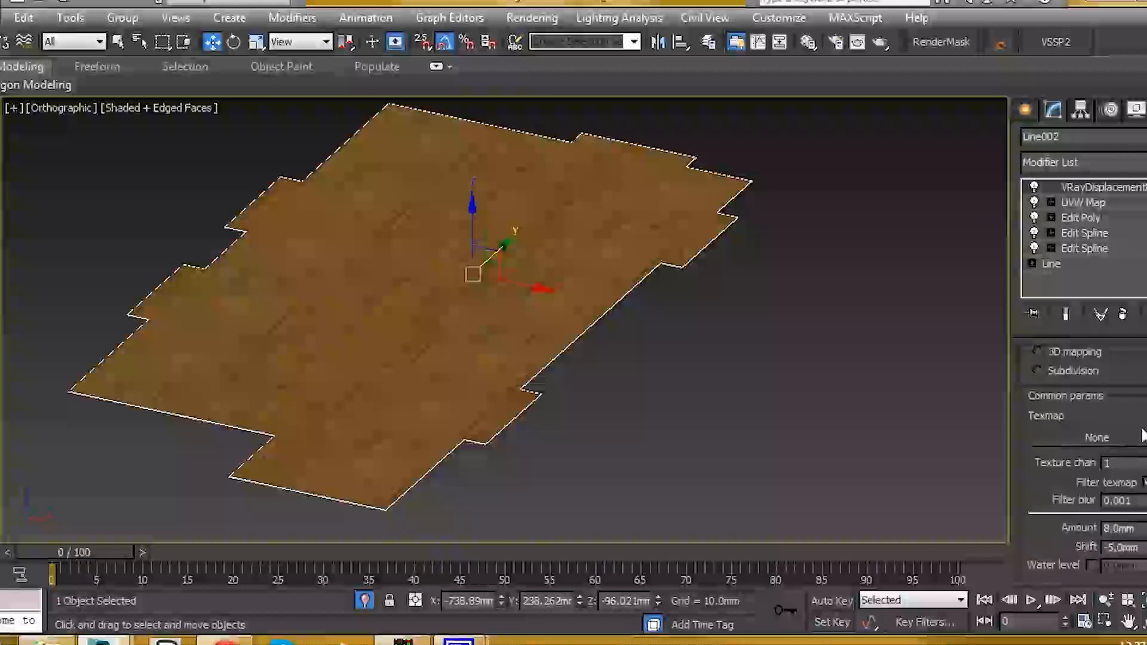
{"action": "key", "text": "m"}
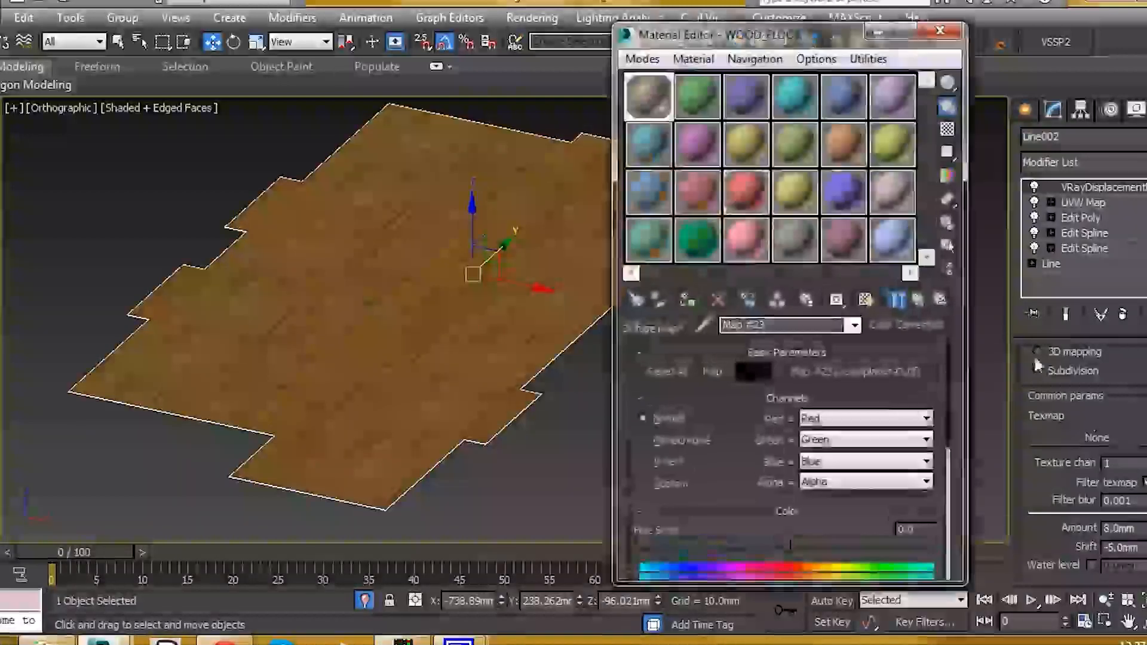
{"action": "left_click", "coordinate": [918, 300]}
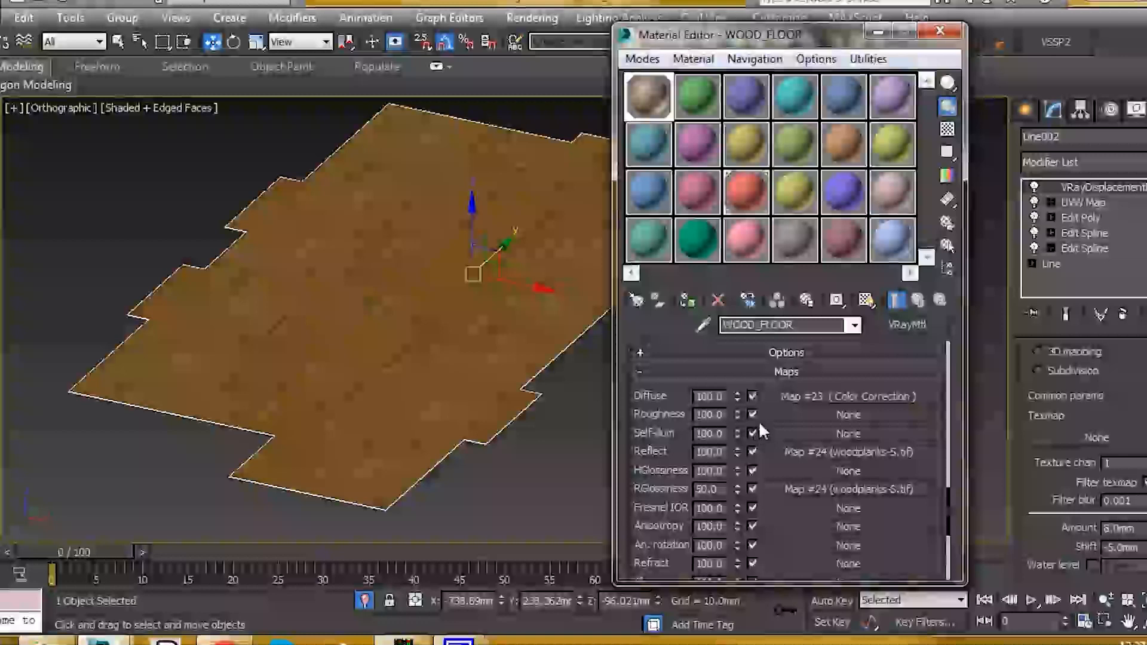
{"action": "scroll", "coordinate": [758, 421], "scroll_direction": "down", "scroll_amount": 5}
{"action": "left_click_drag", "start_coordinate": [974, 431], "coordinate": [1097, 437]}
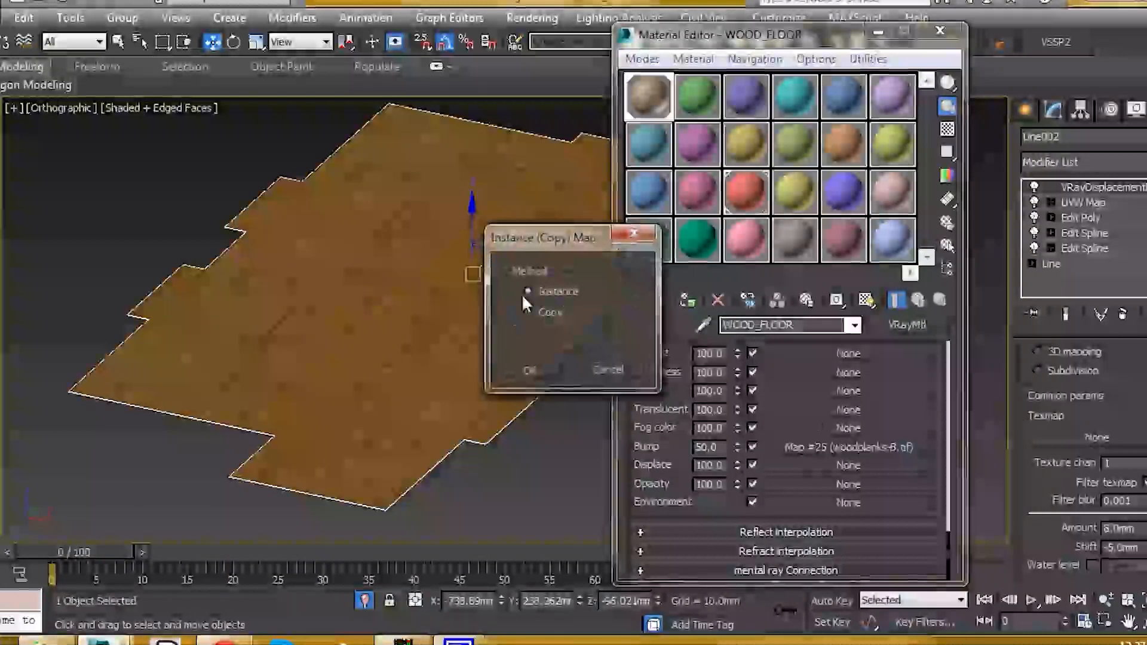
{"action": "left_click", "coordinate": [538, 369]}
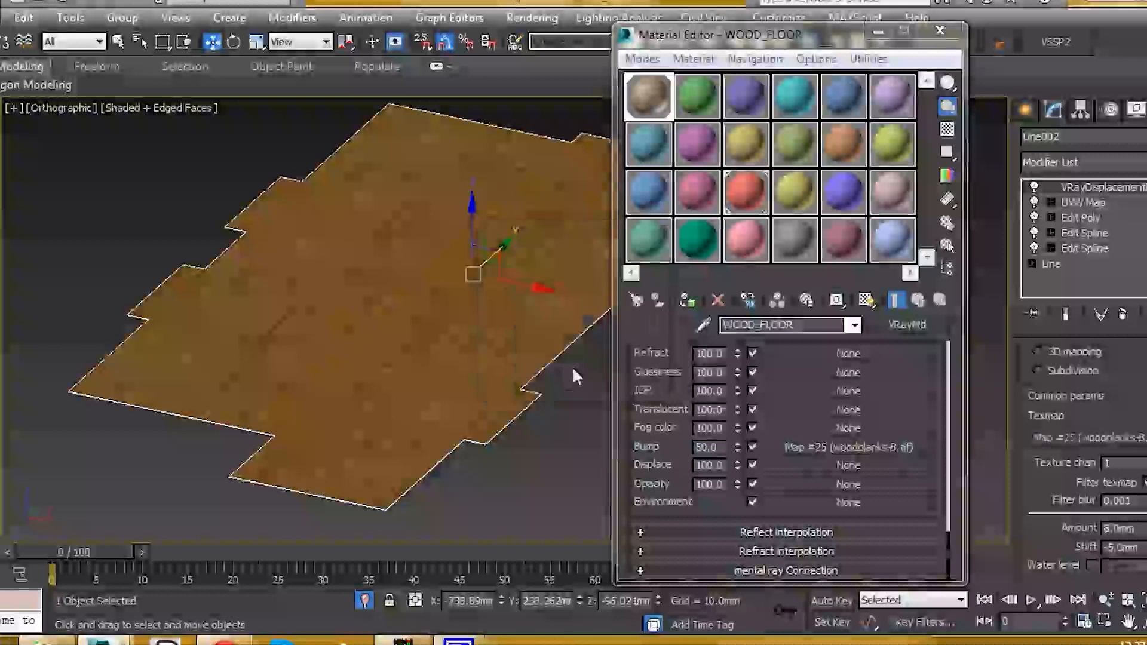
{"action": "left_click_drag", "start_coordinate": [848, 35], "coordinate": [777, 36]}
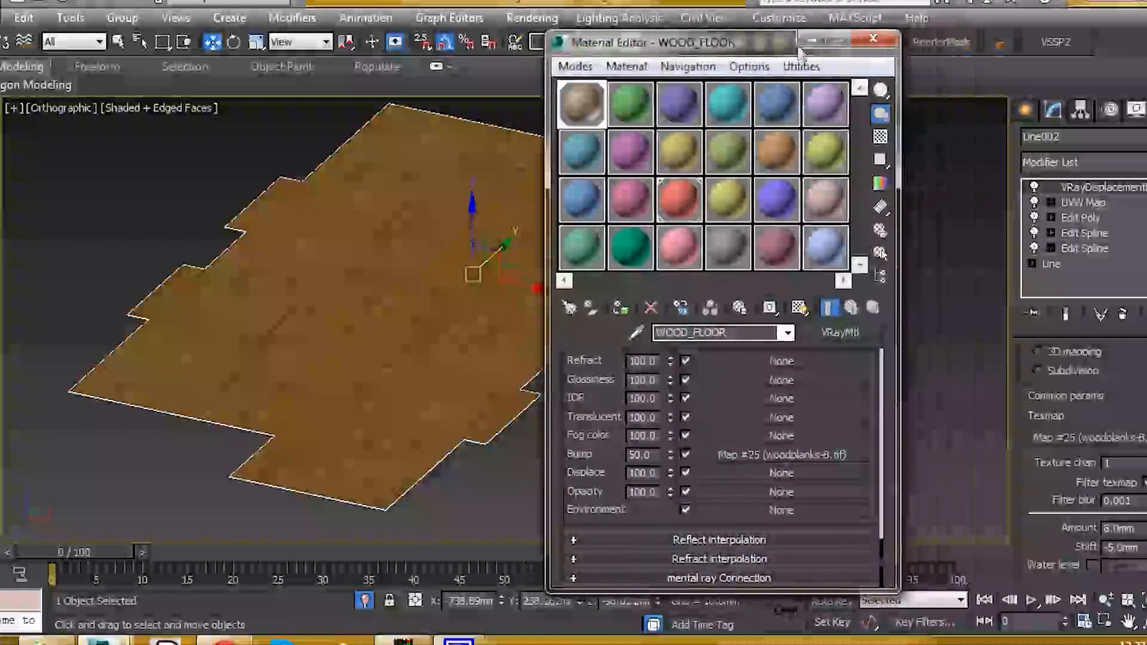
{"action": "left_click", "coordinate": [806, 31]}
Set the floor's displacement amount to 8 mm.
{"action": "scroll", "coordinate": [1082, 452], "scroll_direction": "down", "scroll_amount": 3}
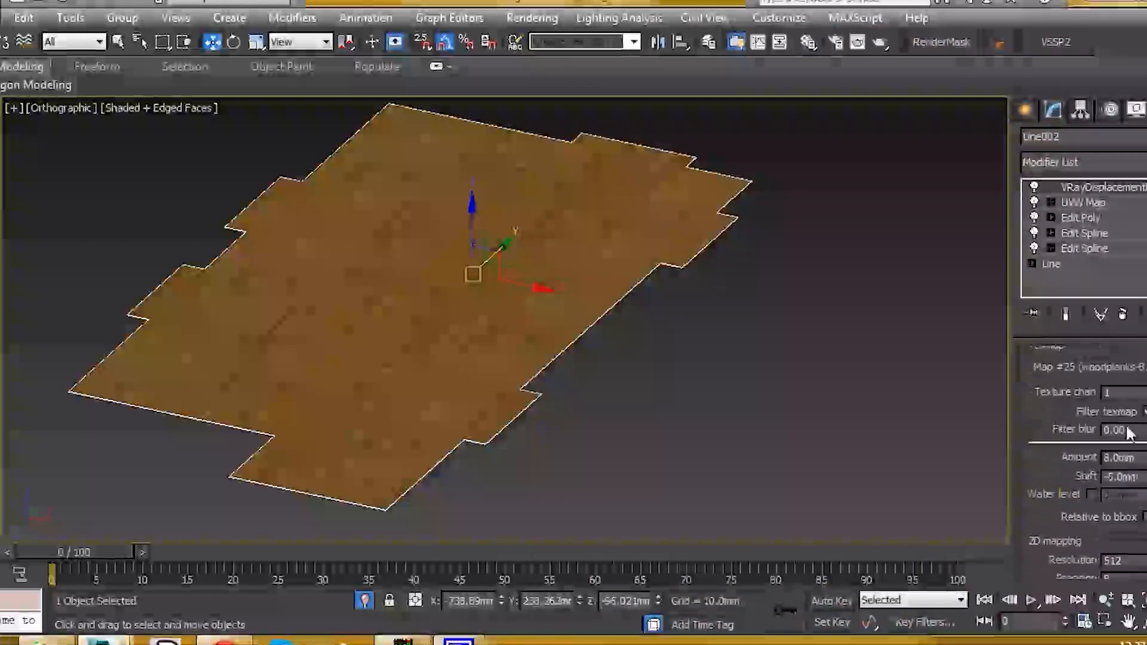
{"action": "left_click_drag", "start_coordinate": [1140, 458], "coordinate": [1106, 470]}
{"action": "key", "text": "BackSpace"}
{"action": "key", "text": "BackSpace"}
{"action": "key", "text": "BackSpace"}
{"action": "key", "text": "BackSpace"}
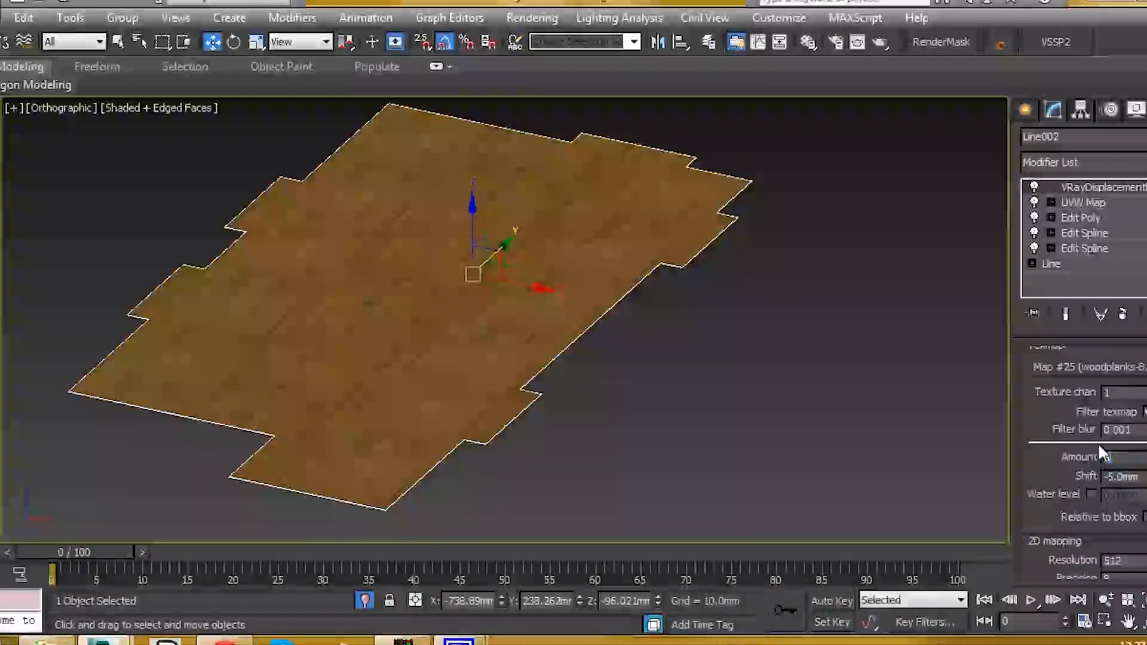
{"action": "type", "text": "8"}
{"action": "key", "text": "Tab"}
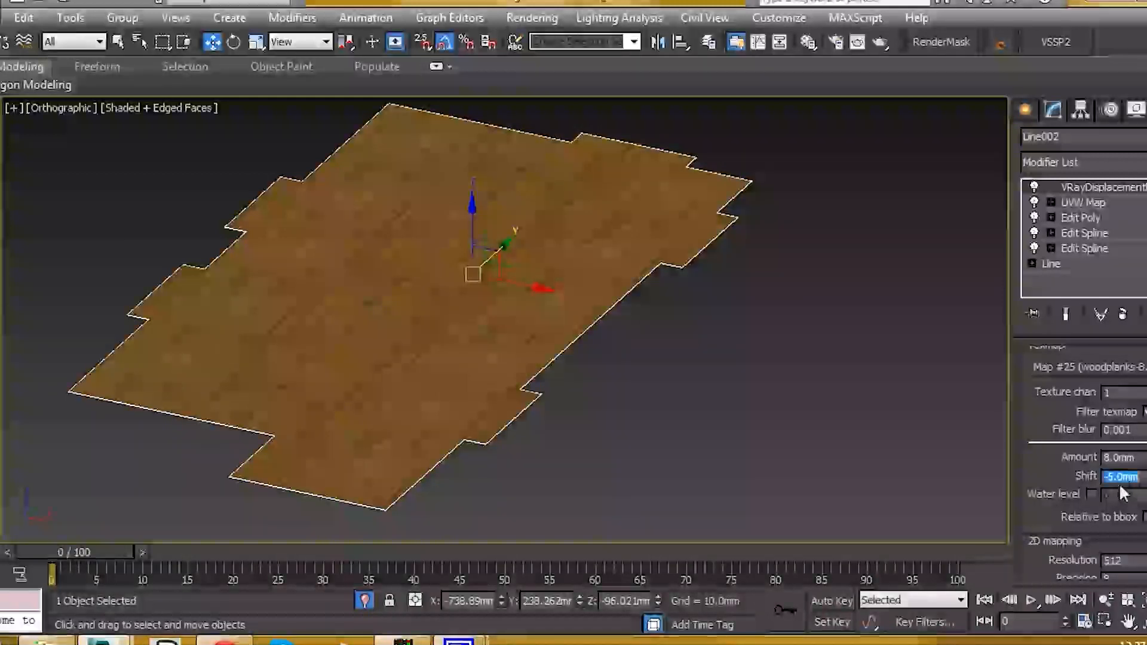
{"action": "middle_click_drag", "start_coordinate": [449, 316], "coordinate": [601, 303]}
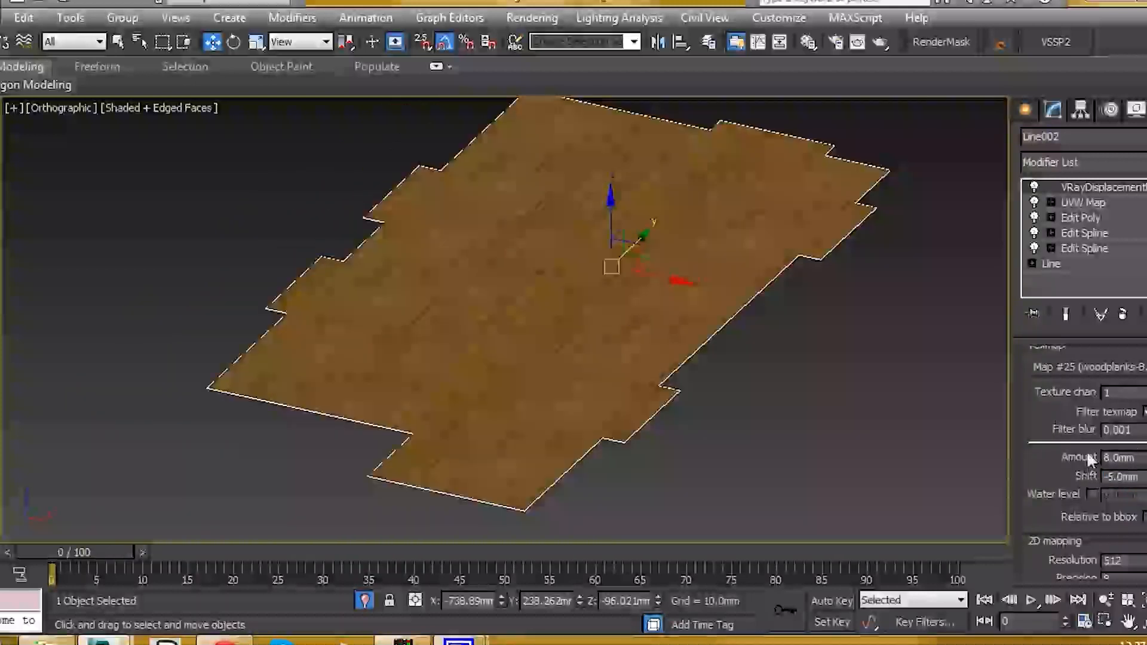
{"action": "middle_click_drag", "start_coordinate": [525, 331], "coordinate": [617, 287]}
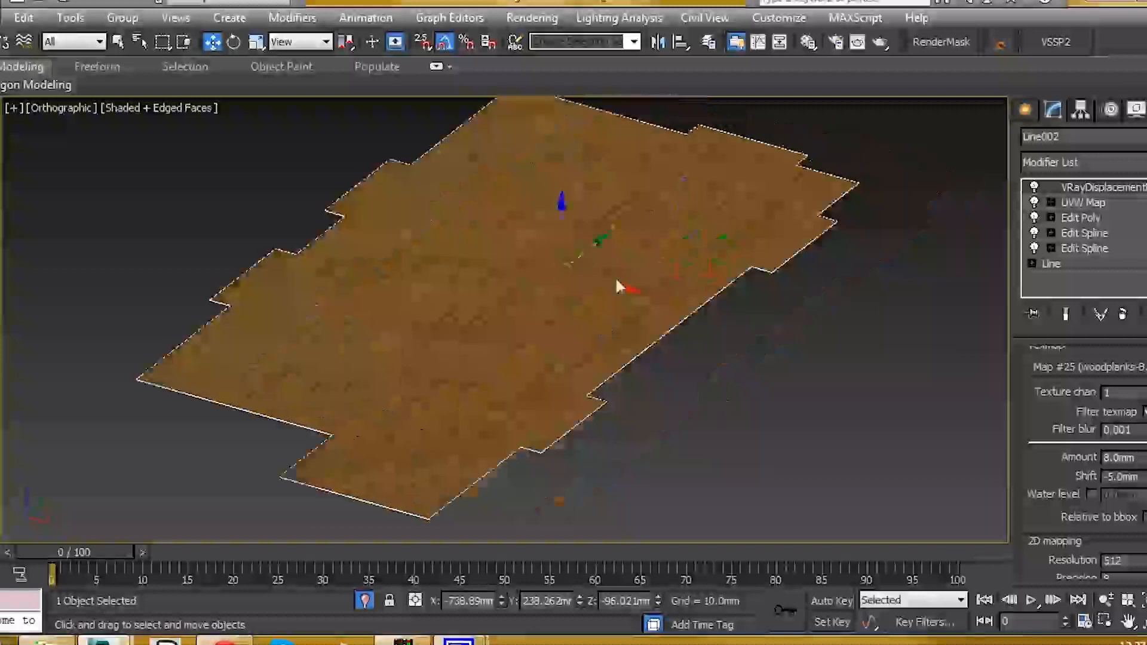
Deselect the floor and exit isolation mode to bring back the whole room.
{"action": "left_click", "coordinate": [915, 294]}
{"action": "middle_click_drag", "start_coordinate": [643, 364], "coordinate": [702, 302], "text": "alt"}
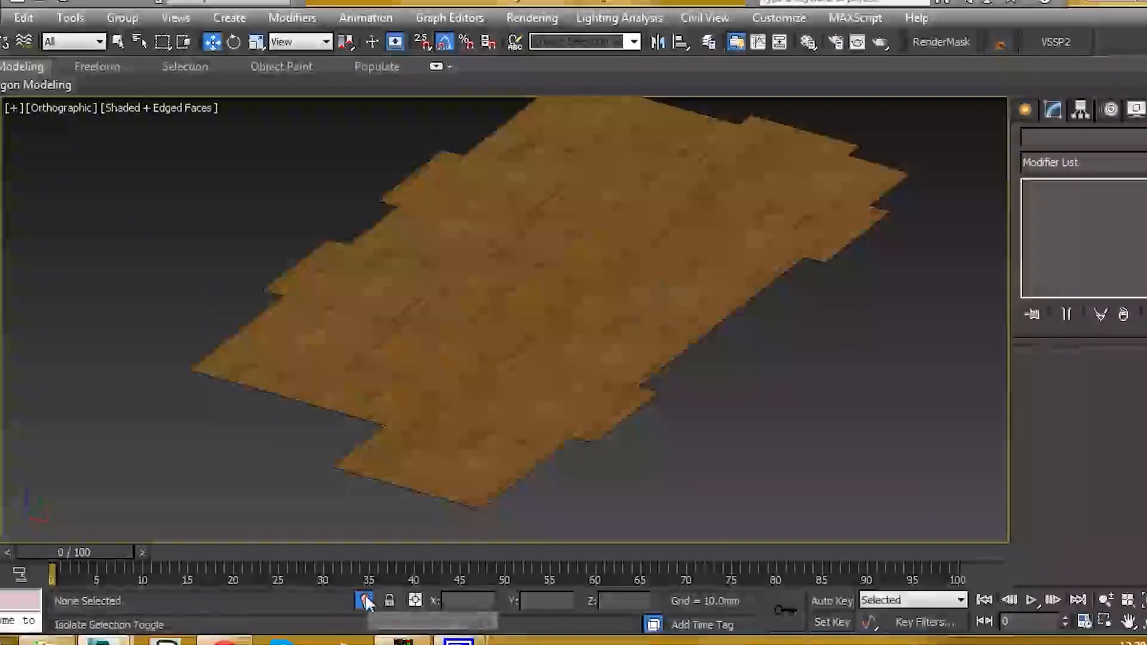
{"action": "left_click", "coordinate": [364, 600]}
{"action": "middle_click_drag", "start_coordinate": [610, 335], "coordinate": [579, 306], "text": "alt"}
Isolate the wood-textured floor together with the living room floor, and clear the selection.
{"action": "left_click", "coordinate": [517, 375]}
{"action": "left_click", "coordinate": [482, 336], "text": "ctrl"}
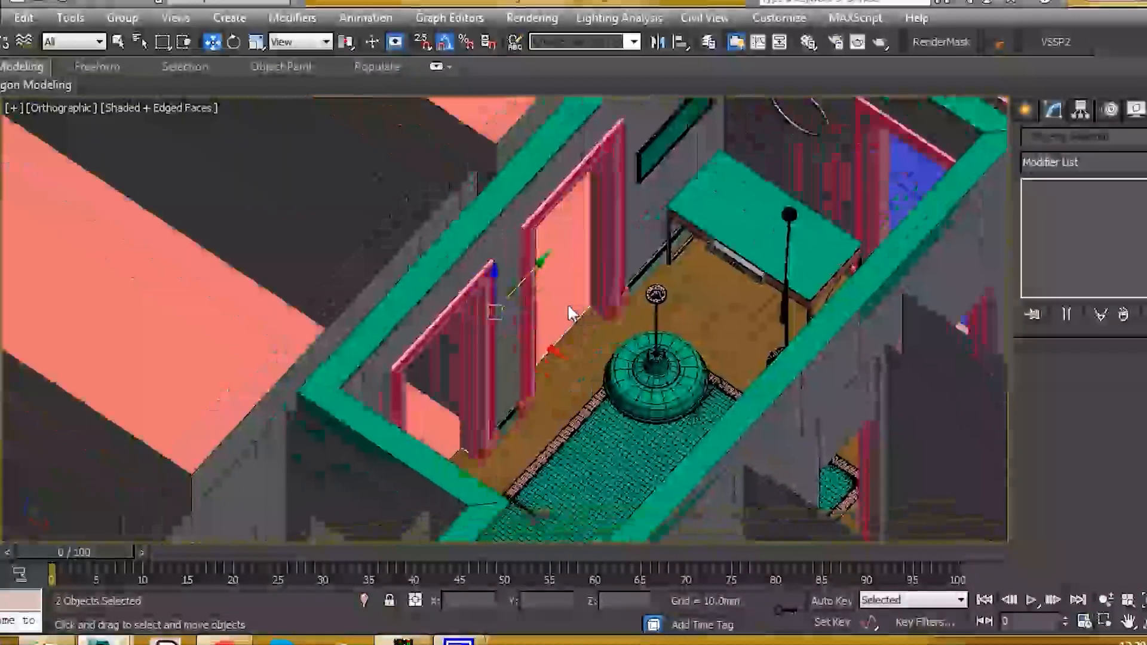
{"action": "key", "text": "alt+q"}
{"action": "left_click", "coordinate": [477, 357]}
{"action": "scroll", "coordinate": [488, 295], "scroll_direction": "up", "scroll_amount": 4}
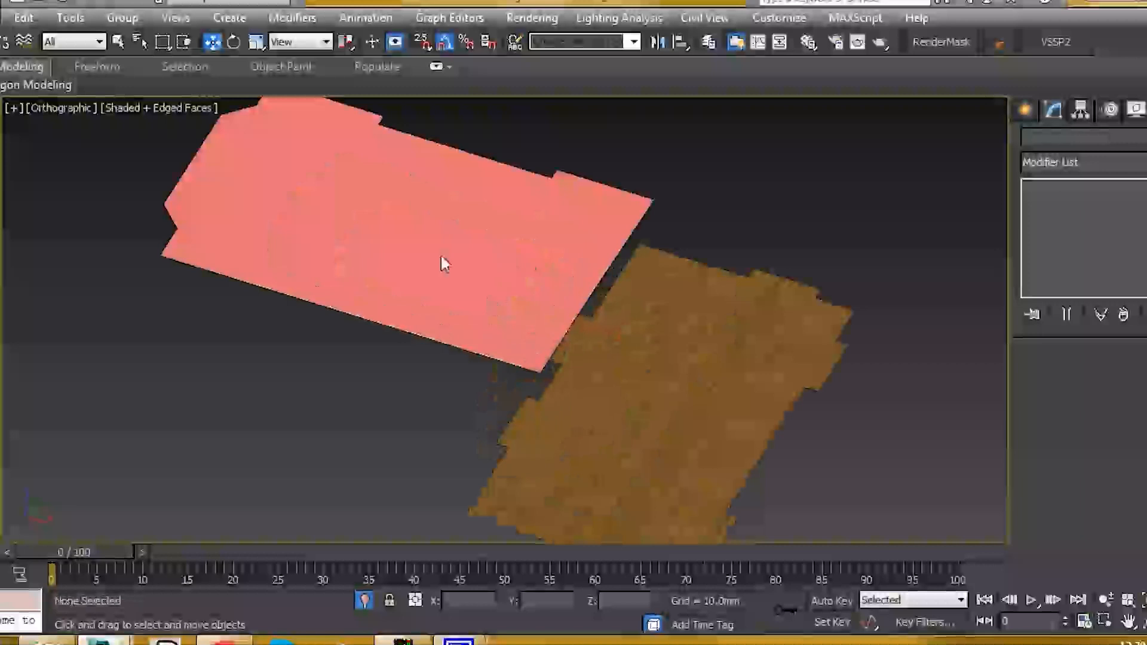
{"action": "middle_click_drag", "start_coordinate": [440, 253], "coordinate": [474, 275]}
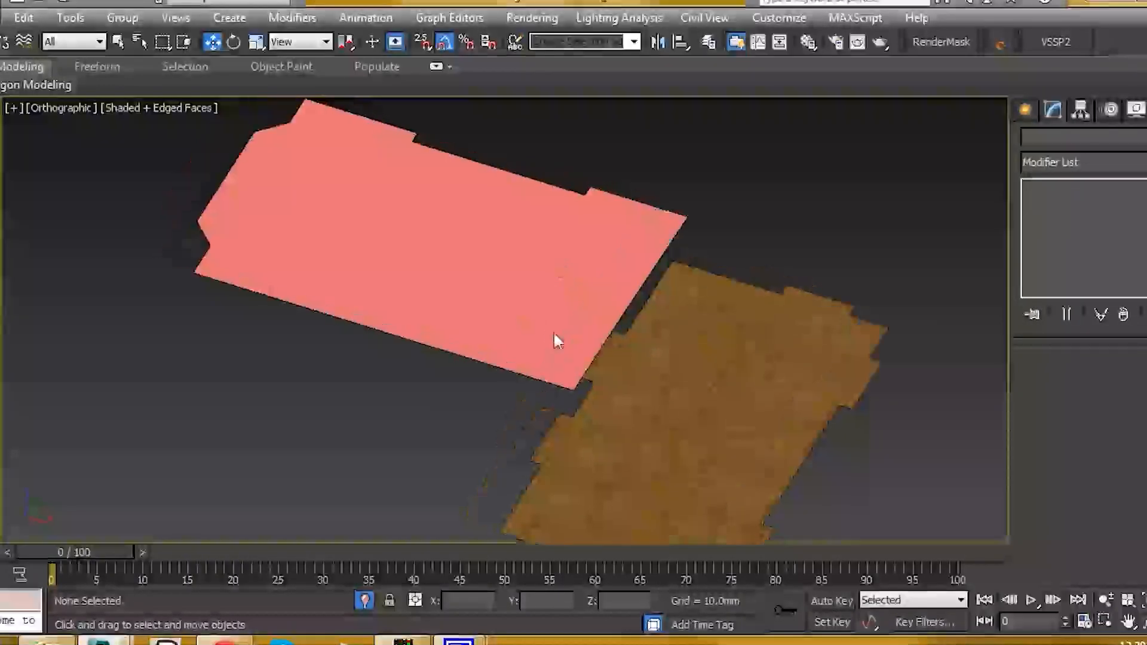
Copy the UVW Map and VRayDisplacementMod modifiers from the wood-textured floor Line002.
{"action": "left_click", "coordinate": [707, 367]}
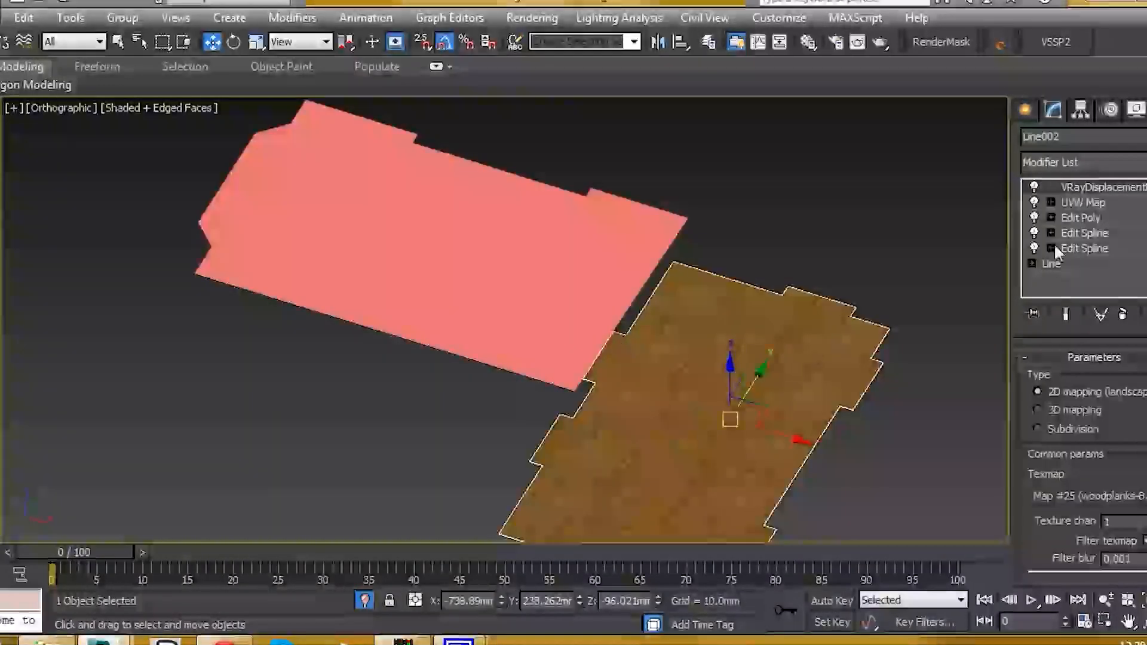
{"action": "left_click_drag", "start_coordinate": [1111, 196], "coordinate": [1056, 185]}
{"action": "right_click", "coordinate": [1088, 197]}
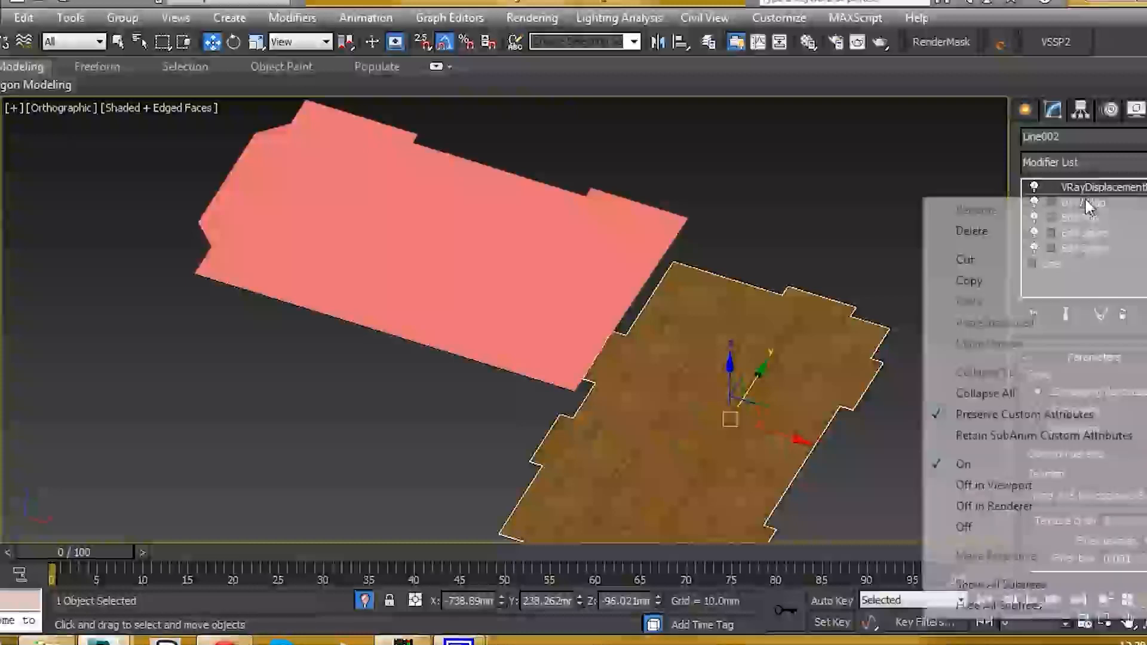
{"action": "left_click", "coordinate": [992, 285]}
{"action": "scroll", "coordinate": [578, 273], "scroll_direction": "up", "scroll_amount": 2}
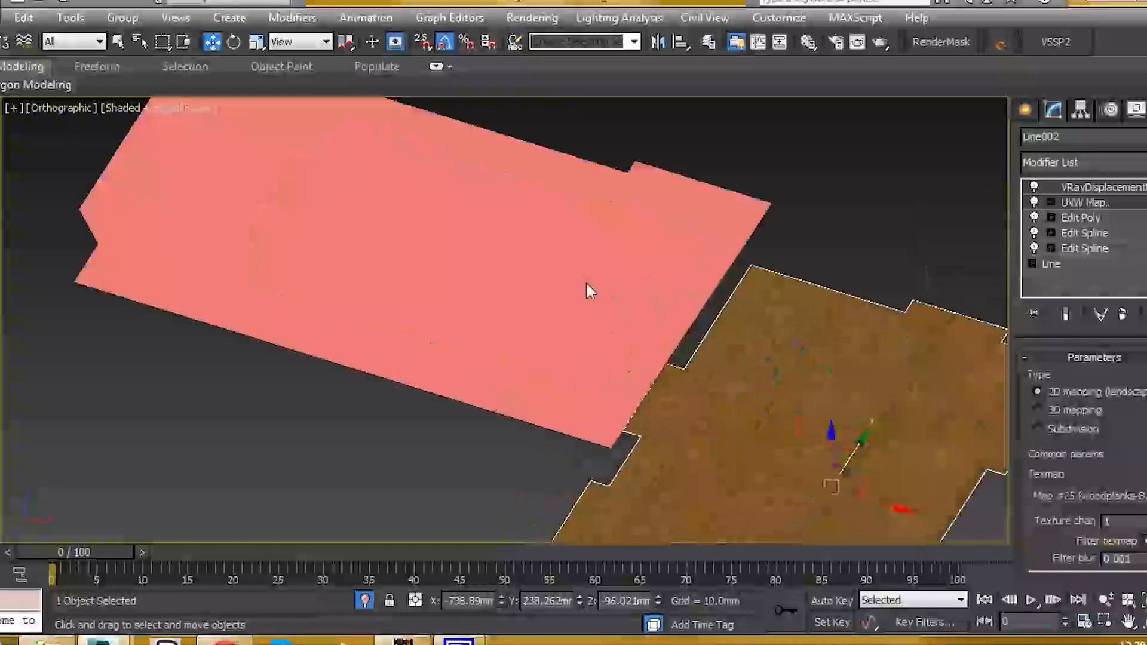
Delete livingroom-floor's existing mapping modifier and paste the copied UVW Map and VRayDisplacementMod modifiers above its Edit Poly.
{"action": "left_click", "coordinate": [585, 281]}
{"action": "right_click", "coordinate": [1084, 183]}
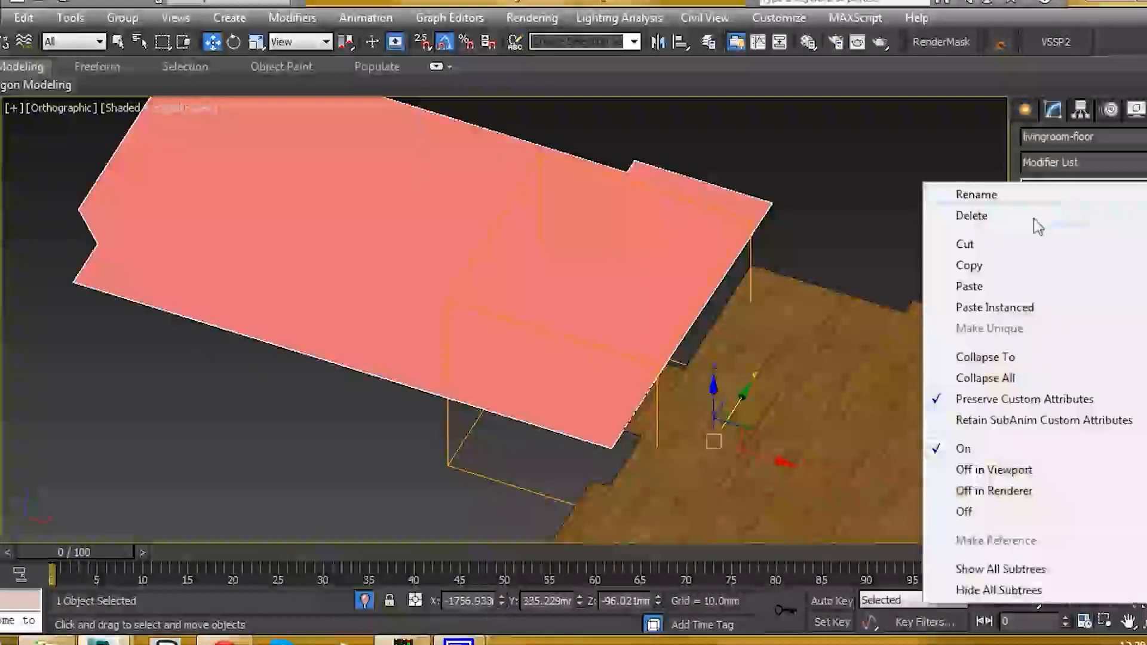
{"action": "left_click", "coordinate": [1031, 216]}
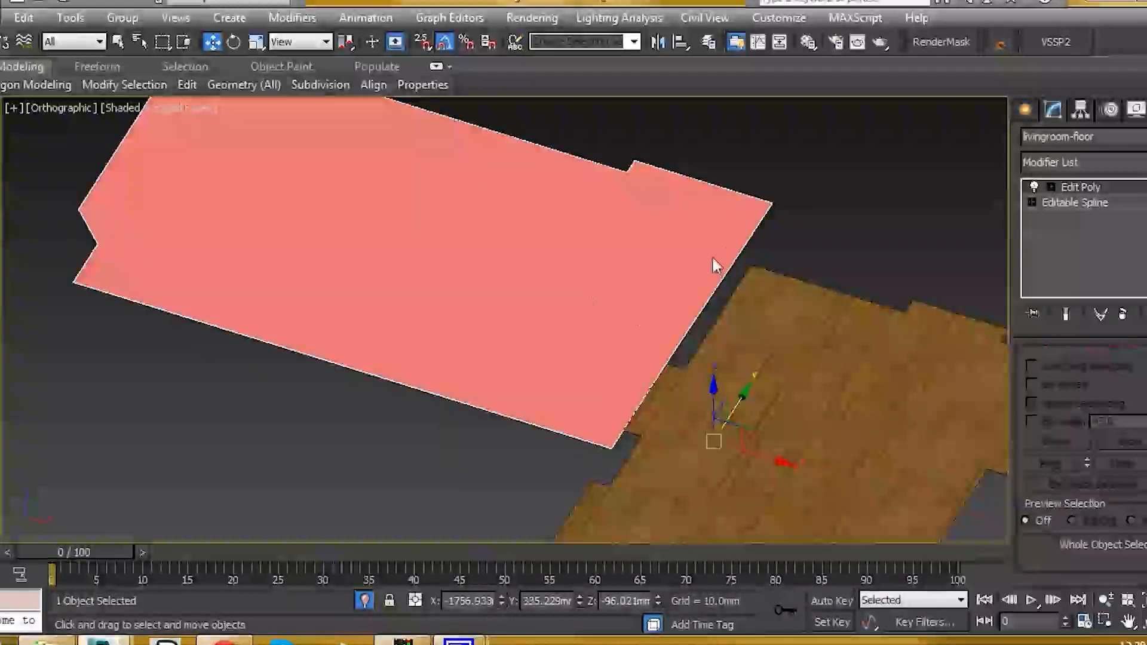
{"action": "middle_click_drag", "start_coordinate": [714, 261], "coordinate": [740, 264]}
{"action": "key", "text": "F4"}
{"action": "right_click", "coordinate": [1086, 186]}
{"action": "left_click", "coordinate": [971, 290]}
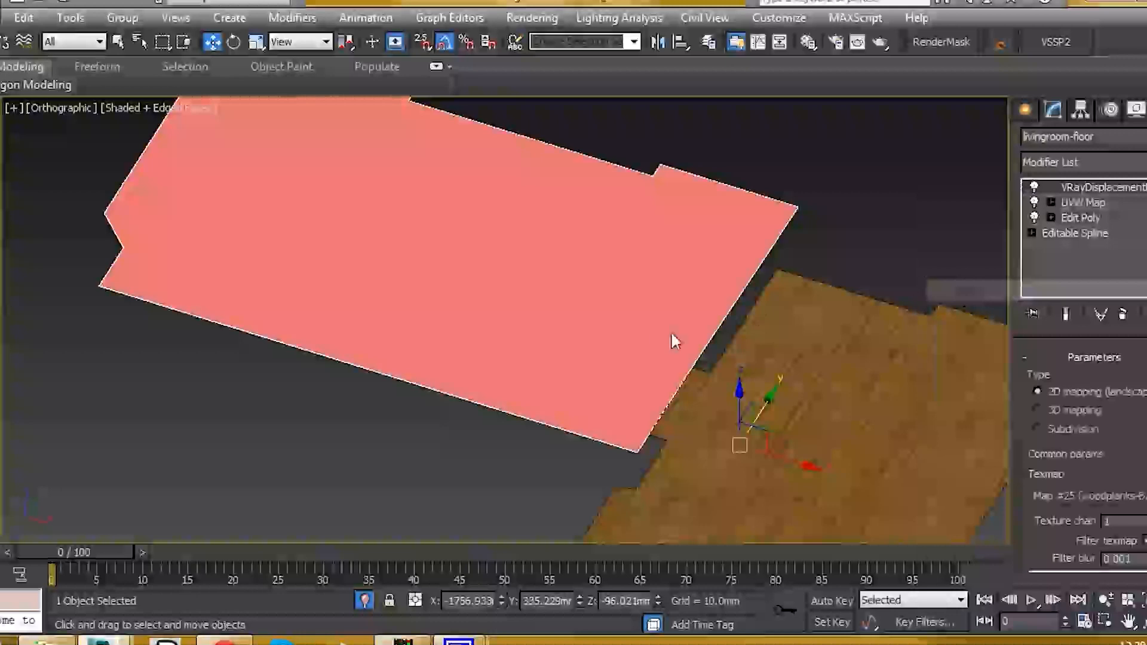
Apply the WOOD_FLOOR material to livingroom-floor and close the Material Editor.
{"action": "key", "text": "m"}
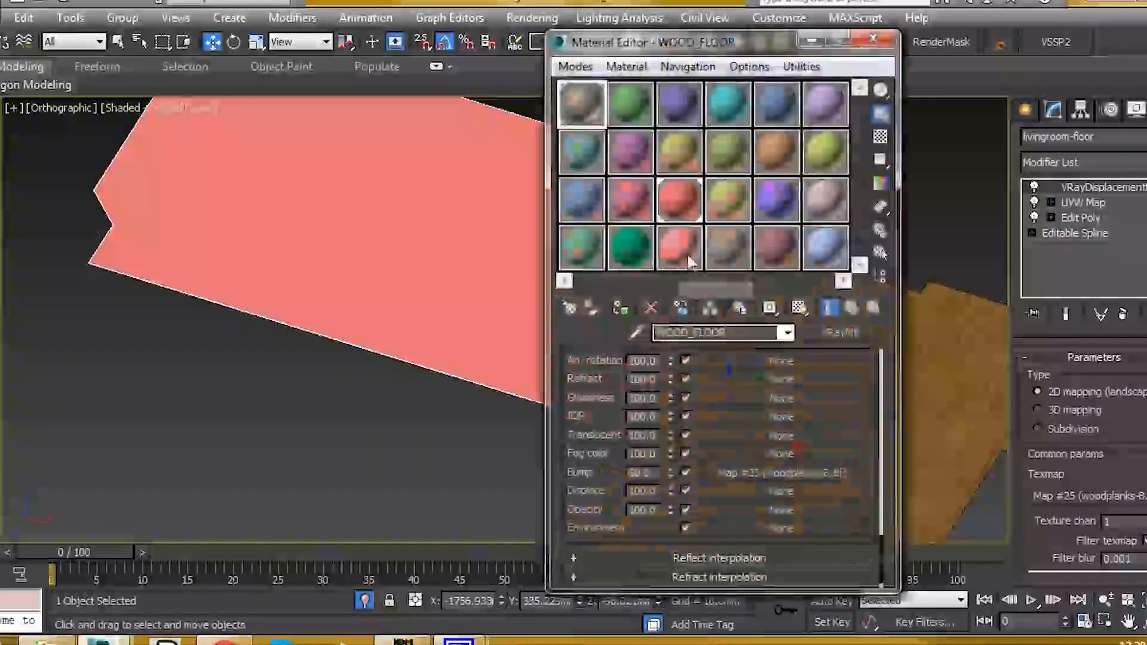
{"action": "left_click", "coordinate": [467, 196]}
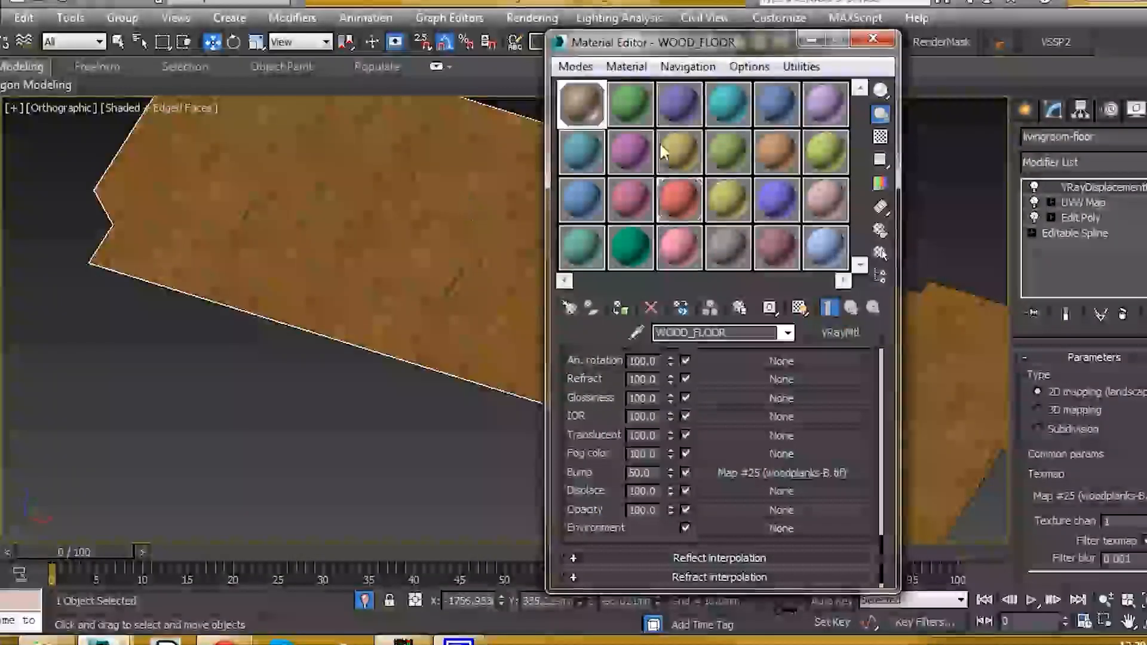
{"action": "left_click", "coordinate": [863, 41]}
{"action": "middle_click_drag", "start_coordinate": [677, 282], "coordinate": [647, 288]}
{"action": "middle_click_drag", "start_coordinate": [622, 325], "coordinate": [584, 417]}
{"action": "scroll", "coordinate": [583, 454], "scroll_direction": "up", "scroll_amount": 3}
{"action": "left_click", "coordinate": [577, 484]}
{"action": "scroll", "coordinate": [642, 370], "scroll_direction": "down", "scroll_amount": 3}
{"action": "middle_click_drag", "start_coordinate": [675, 350], "coordinate": [669, 323]}
Turn off livingroom-floor's displacement modifier and rotate its UVW Map so the planks run perpendicular to the adjoining floor's planks.
{"action": "left_click", "coordinate": [617, 325]}
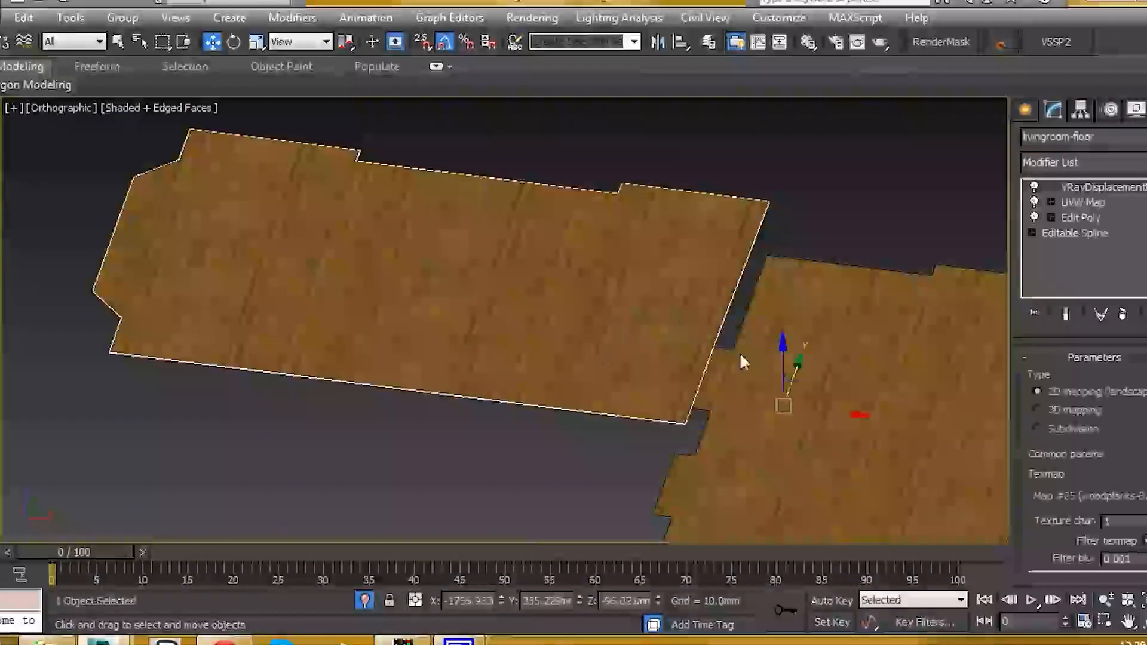
{"action": "left_click", "coordinate": [1082, 202]}
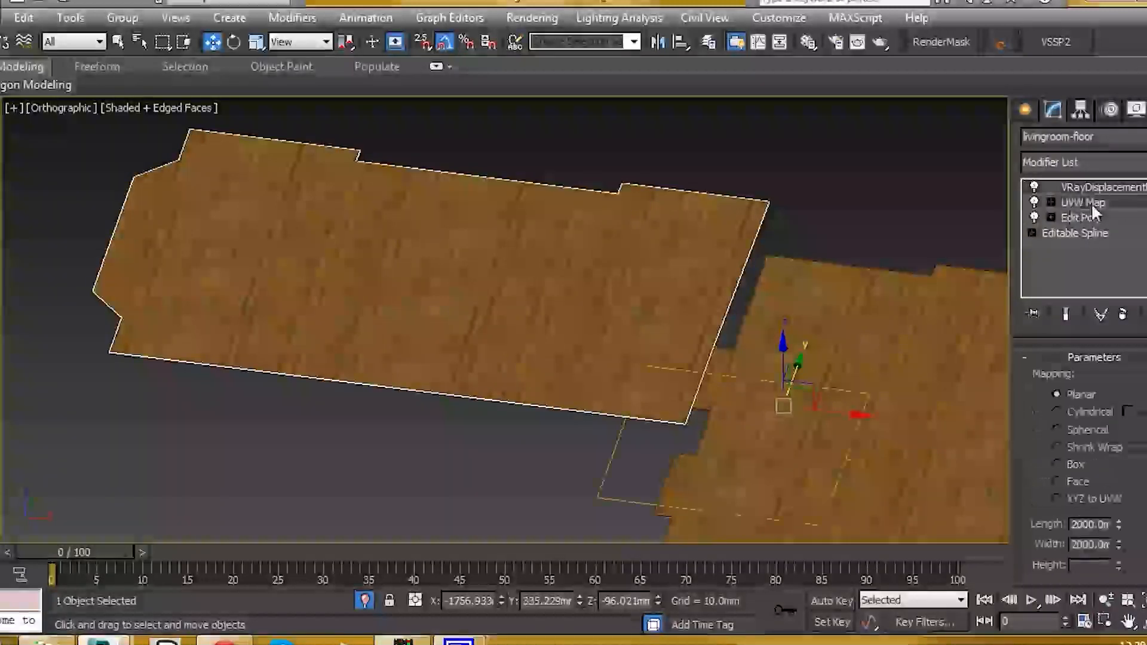
{"action": "left_click", "coordinate": [1035, 186]}
{"action": "left_click", "coordinate": [1090, 205]}
{"action": "middle_click_drag", "start_coordinate": [817, 274], "coordinate": [782, 258]}
{"action": "key", "text": "e"}
{"action": "left_click_drag", "start_coordinate": [699, 487], "coordinate": [622, 436]}
{"action": "middle_click_drag", "start_coordinate": [610, 356], "coordinate": [601, 388], "text": "alt"}
{"action": "scroll", "coordinate": [601, 389], "scroll_direction": "up", "scroll_amount": 5}
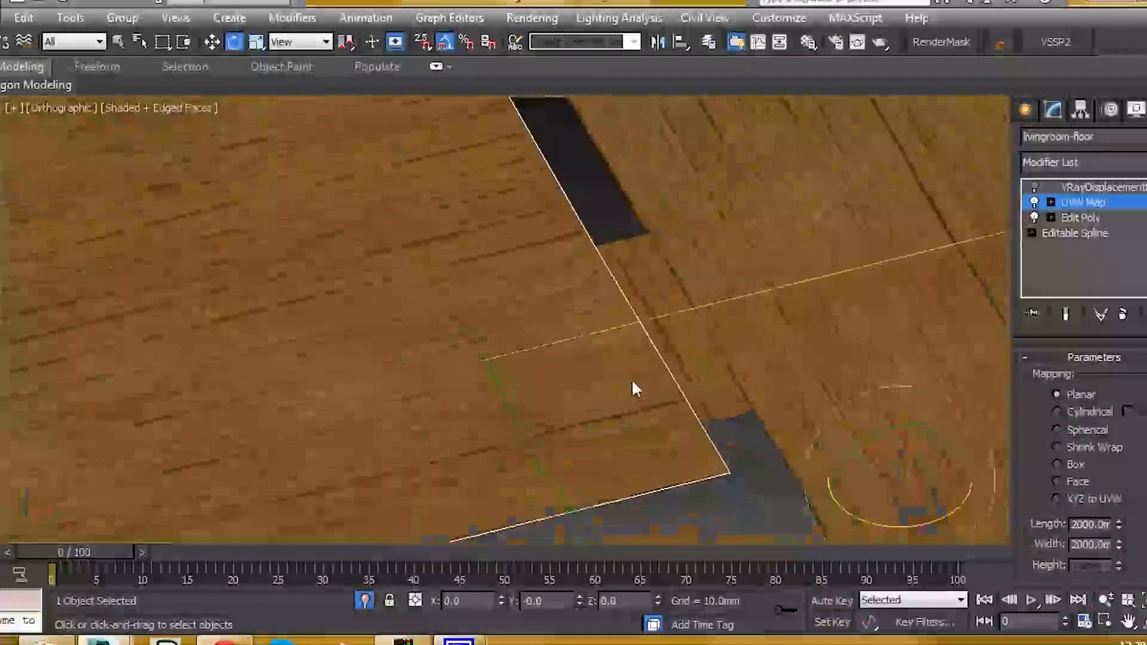
Return to livingroom-floor's VRayDisplacementMod level in the modifier stack, and deselect the floor.
{"action": "left_click", "coordinate": [1087, 187]}
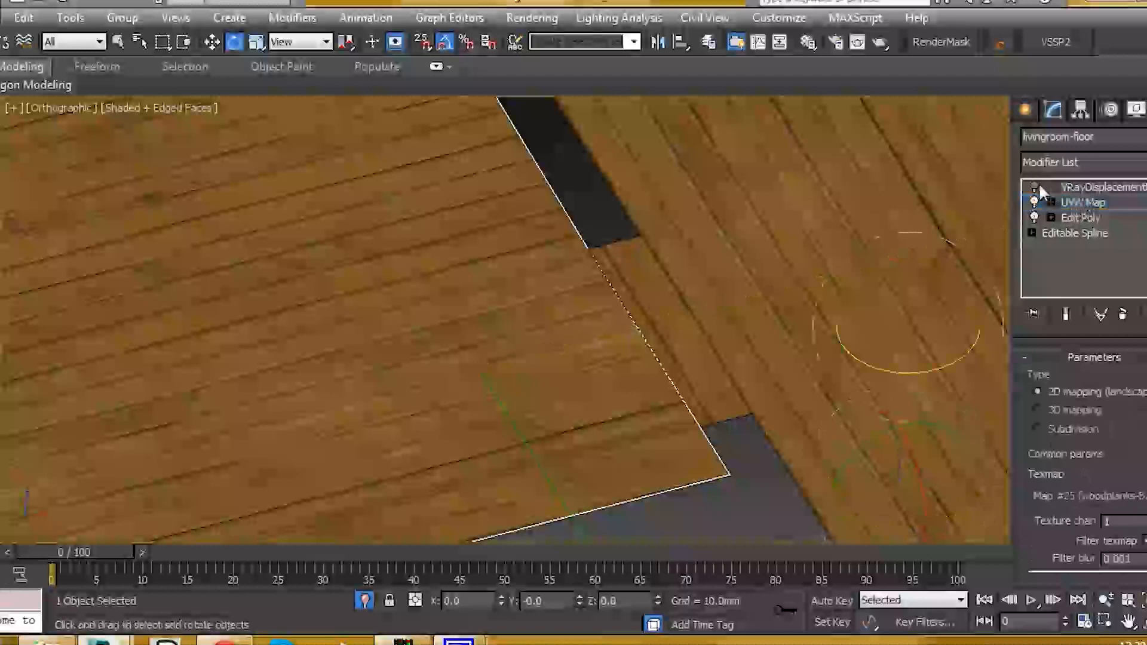
{"action": "scroll", "coordinate": [528, 274], "scroll_direction": "down", "scroll_amount": 4}
{"action": "left_click", "coordinate": [589, 313]}
{"action": "scroll", "coordinate": [589, 312], "scroll_direction": "down", "scroll_amount": 3}
{"action": "middle_click_drag", "start_coordinate": [589, 312], "coordinate": [592, 231], "text": "alt"}
{"action": "scroll", "coordinate": [621, 264], "scroll_direction": "up", "scroll_amount": 3}
{"action": "scroll", "coordinate": [621, 264], "scroll_direction": "up", "scroll_amount": 3}
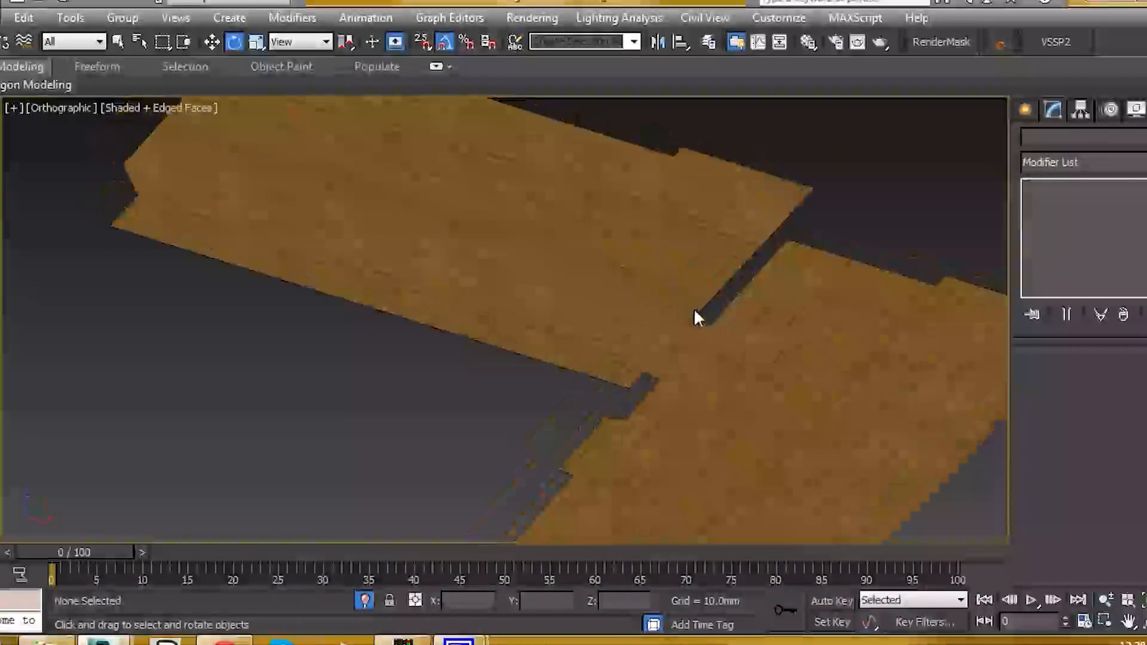
Switch back to the Move tool and exit isolation mode to show all the rooms around the two wood floors.
{"action": "key", "text": "w"}
{"action": "scroll", "coordinate": [657, 370], "scroll_direction": "down", "scroll_amount": 1}
{"action": "scroll", "coordinate": [627, 335], "scroll_direction": "down", "scroll_amount": 3}
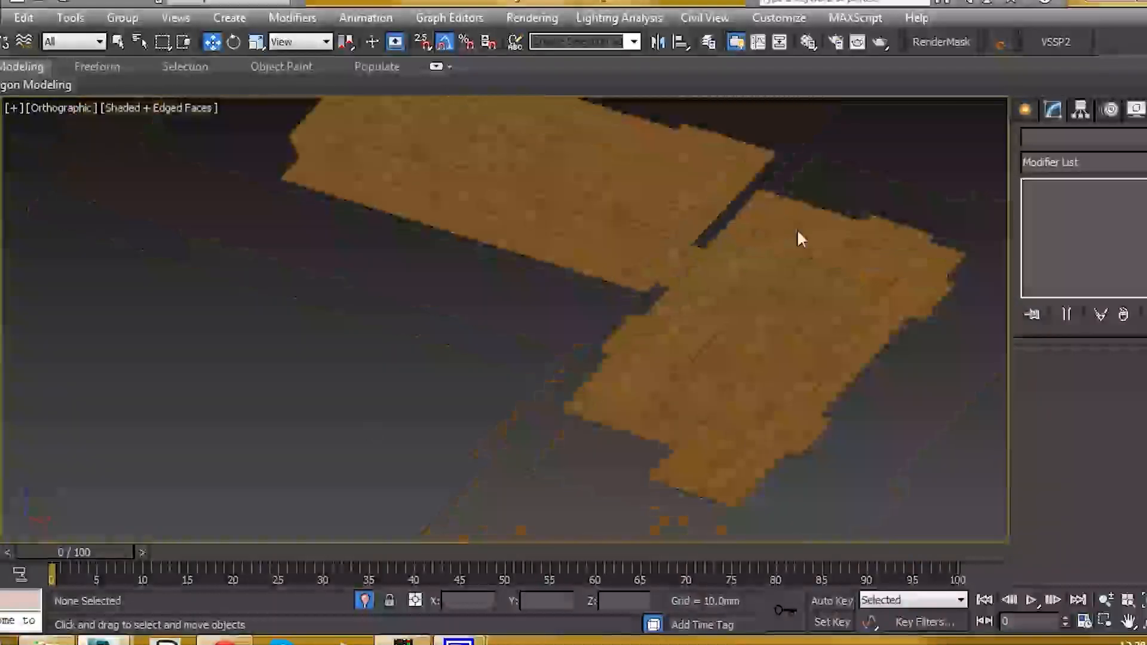
{"action": "scroll", "coordinate": [675, 420], "scroll_direction": "up", "scroll_amount": 3}
{"action": "scroll", "coordinate": [687, 395], "scroll_direction": "down", "scroll_amount": 3}
{"action": "middle_click_drag", "start_coordinate": [707, 370], "coordinate": [719, 347], "text": "alt"}
{"action": "left_click", "coordinate": [364, 601]}
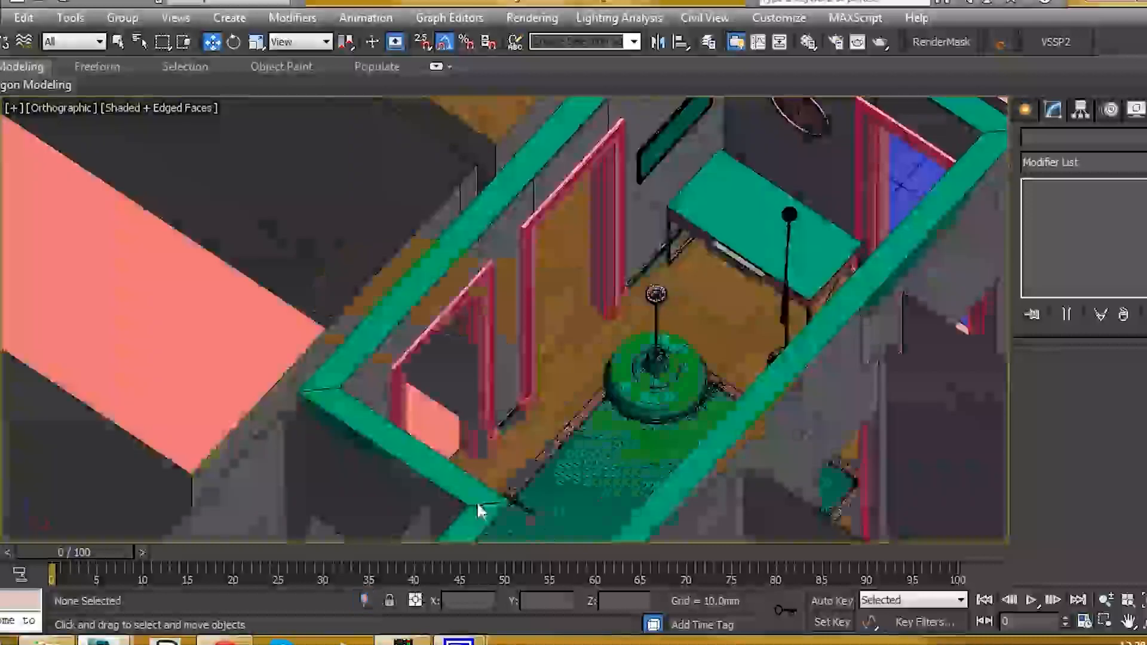
{"action": "scroll", "coordinate": [888, 205], "scroll_direction": "up", "scroll_amount": 3}
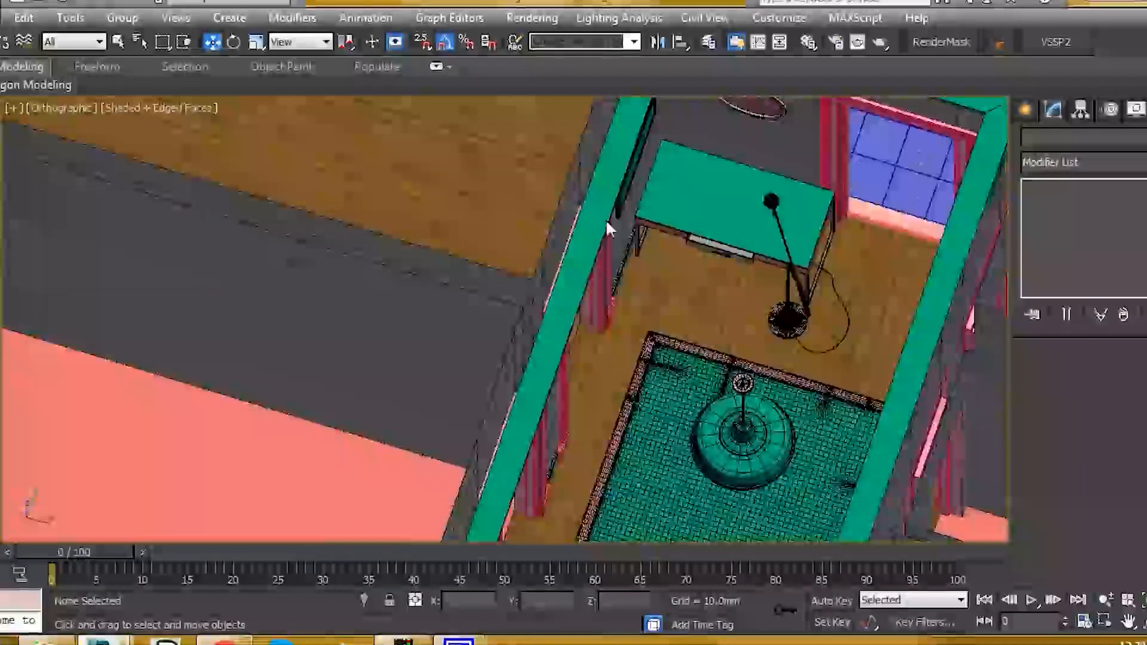
{"action": "scroll", "coordinate": [606, 220], "scroll_direction": "down", "scroll_amount": 3}
{"action": "middle_click_drag", "start_coordinate": [606, 220], "coordinate": [612, 345], "text": "alt"}
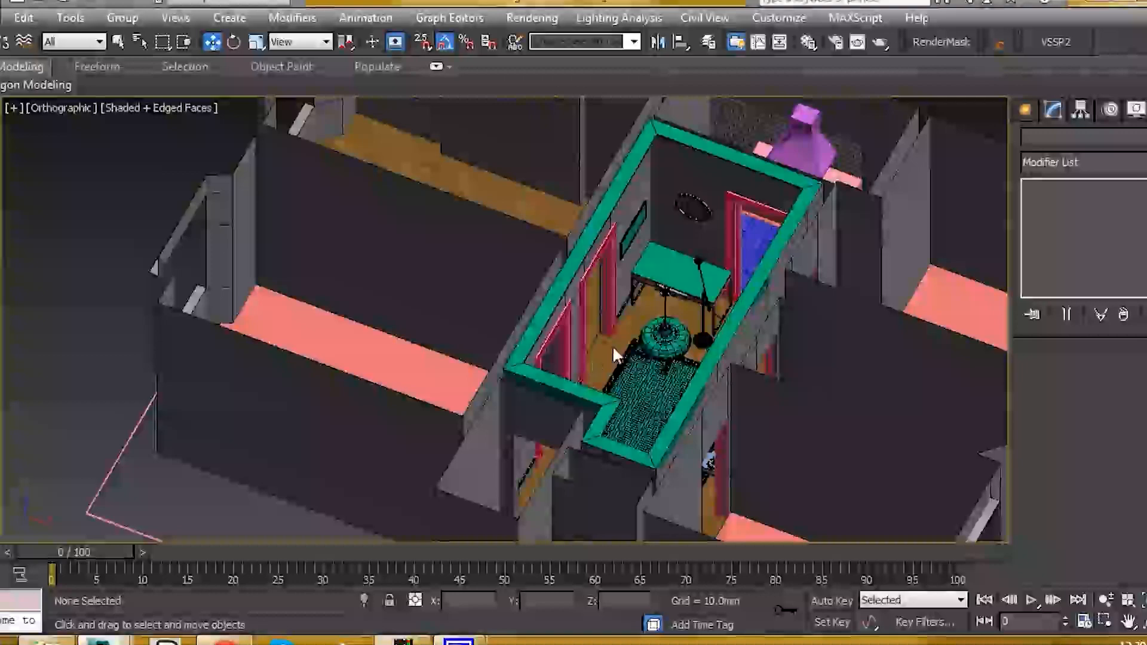